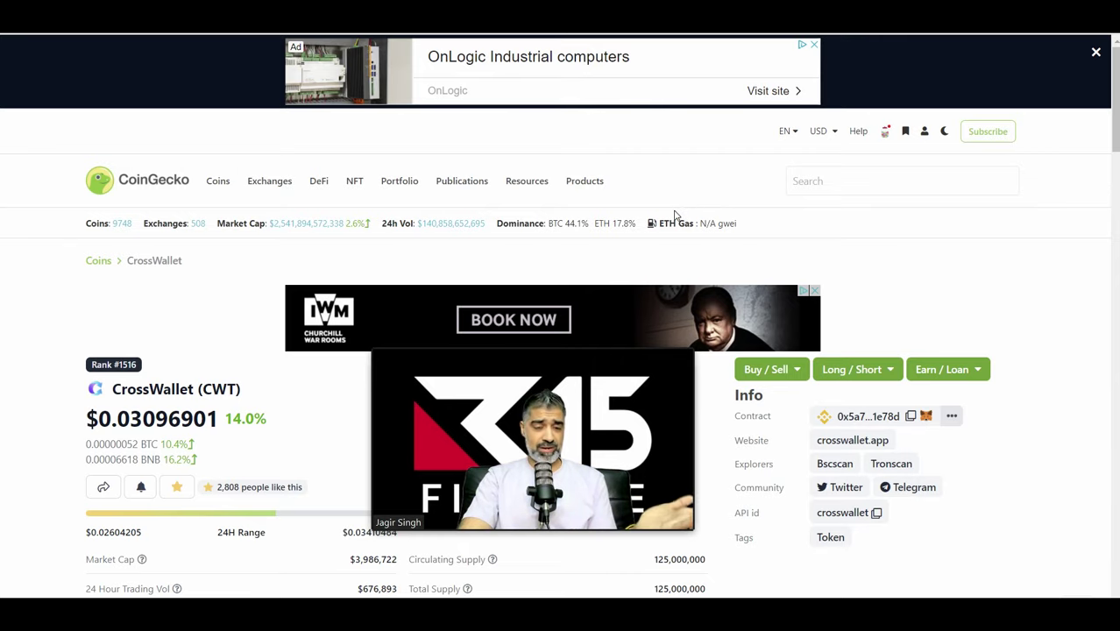
Step: Save a recurring price alert for CrossWallet (CWT) with a target price of 0.20 USD
mouse_move(527, 436)
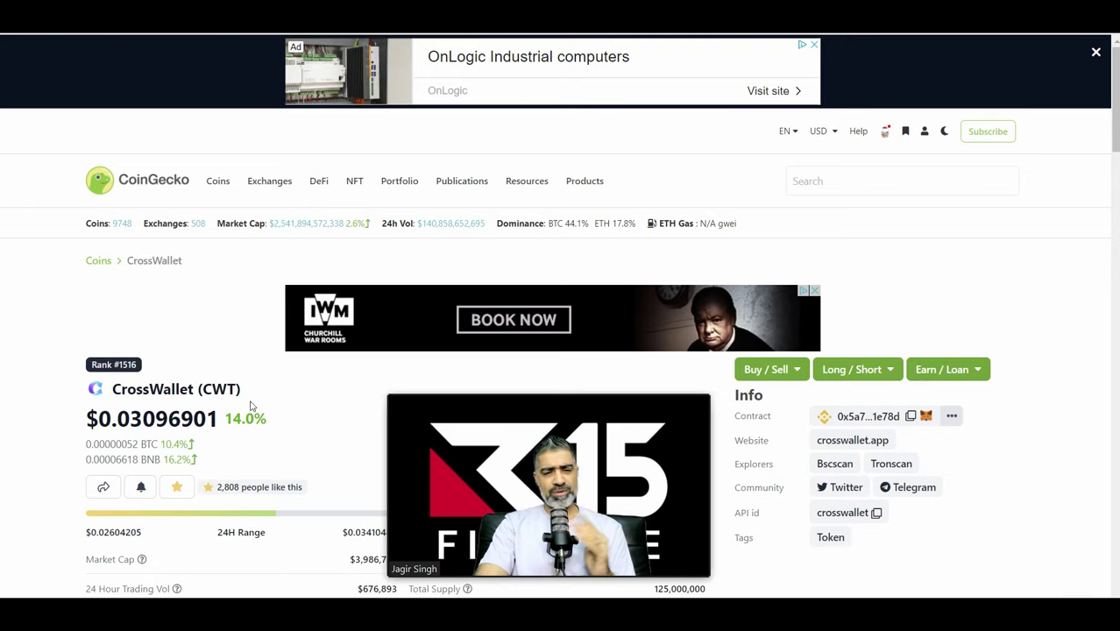
left_click(141, 489)
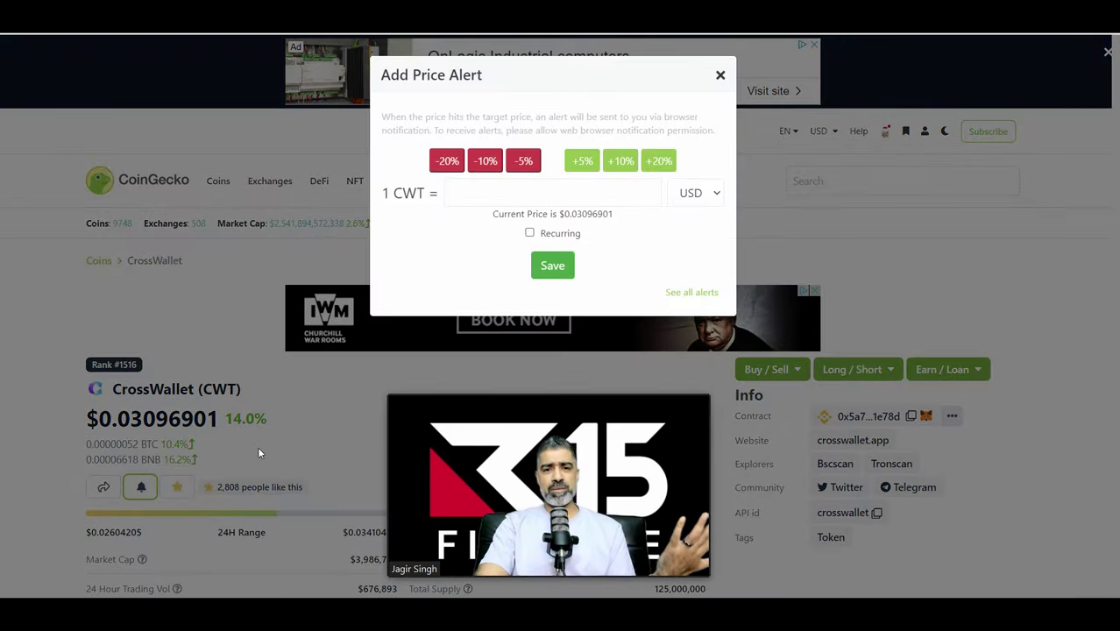
left_click(636, 190)
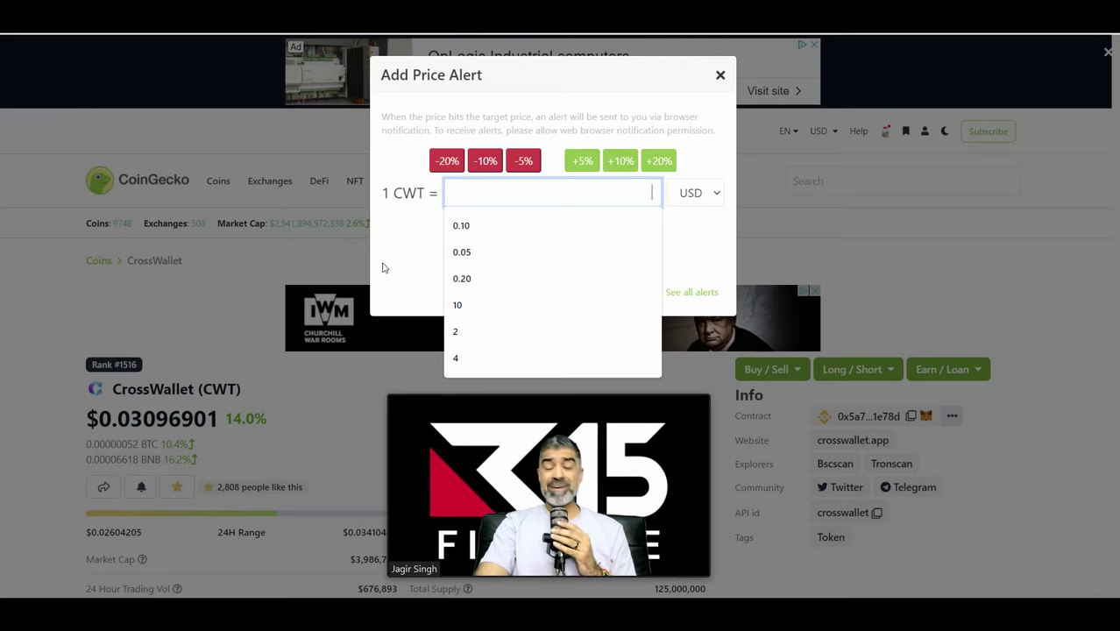
type("0")
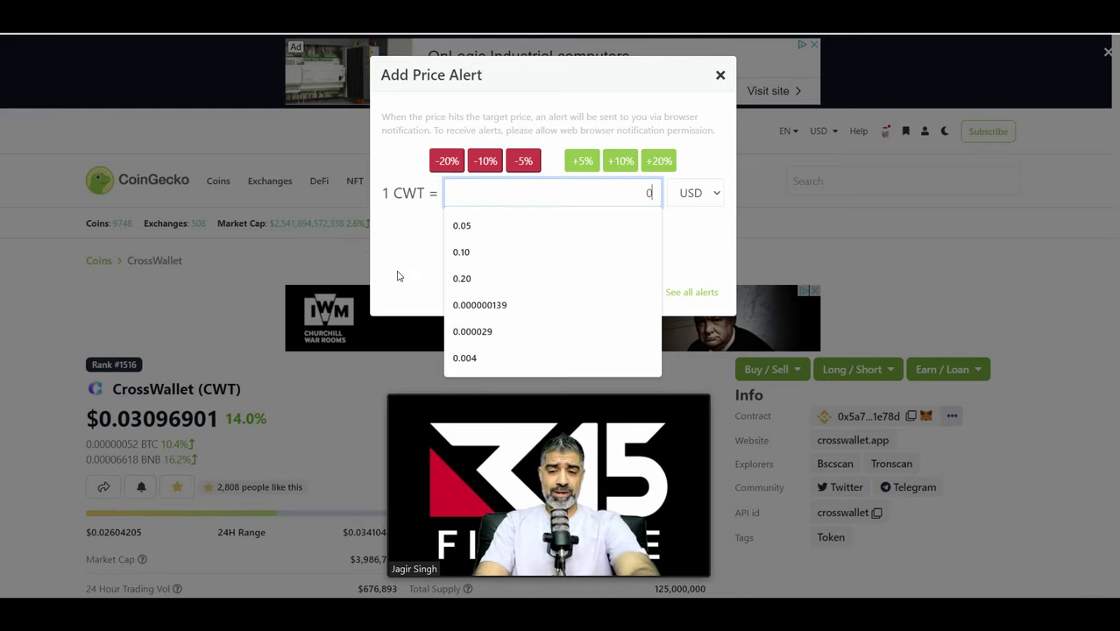
type(".20")
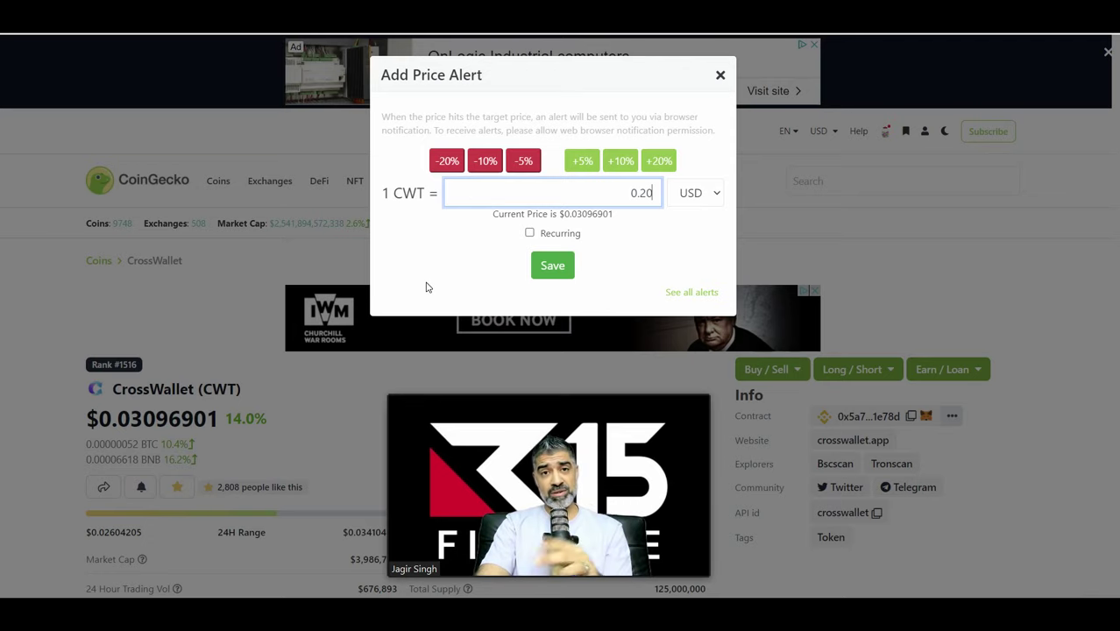
left_click(529, 233)
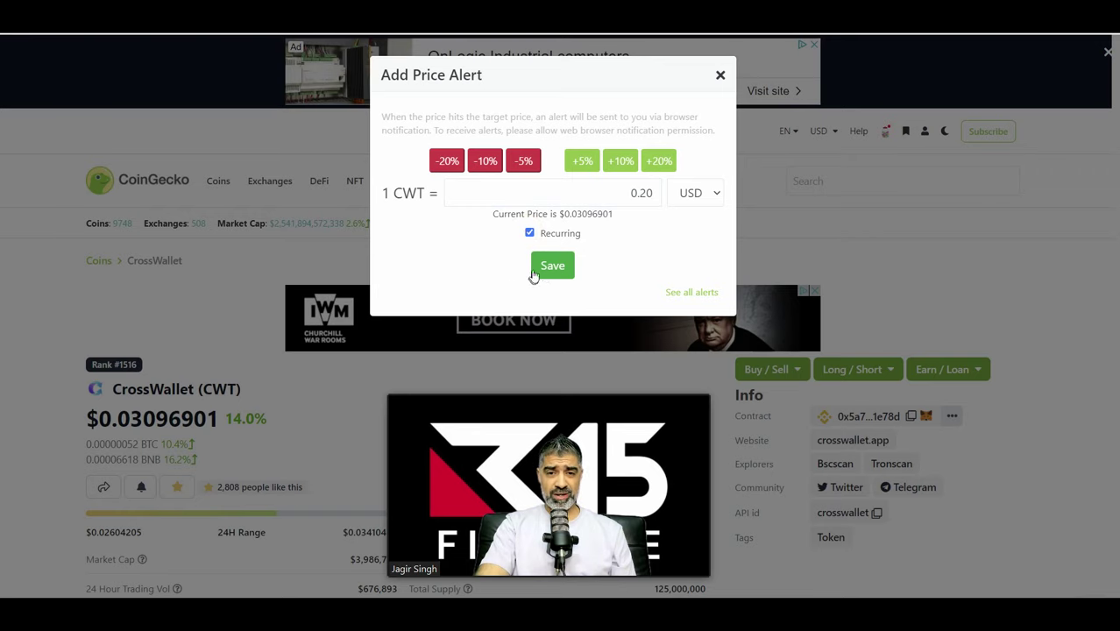
left_click(545, 269)
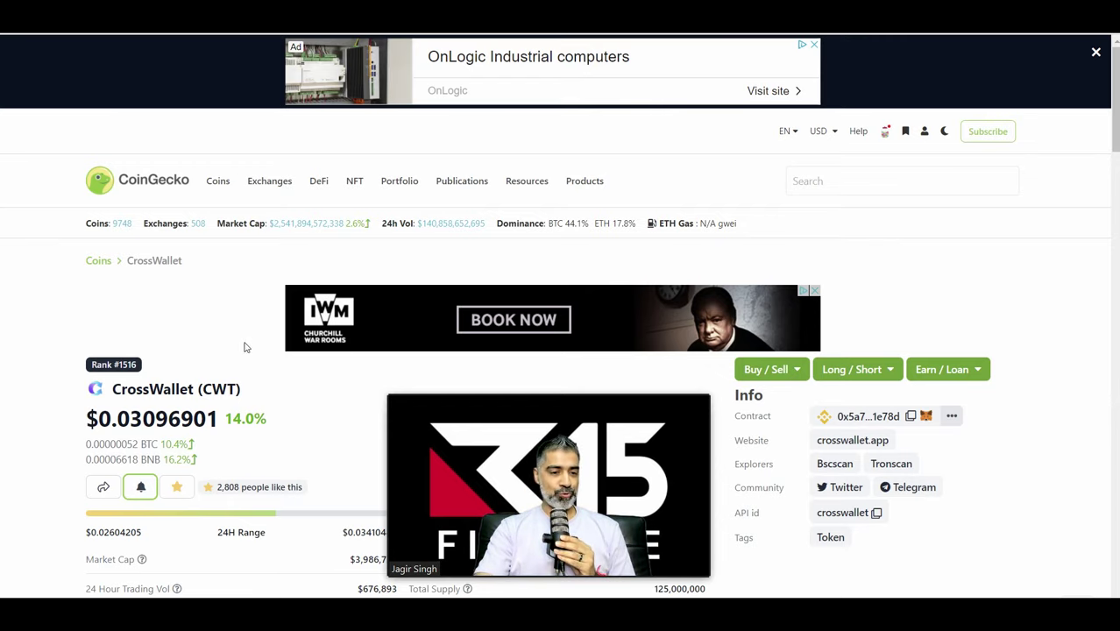
Step: Add another recurring CWT price alert with the target price set to 0.40 USD
left_click(140, 490)
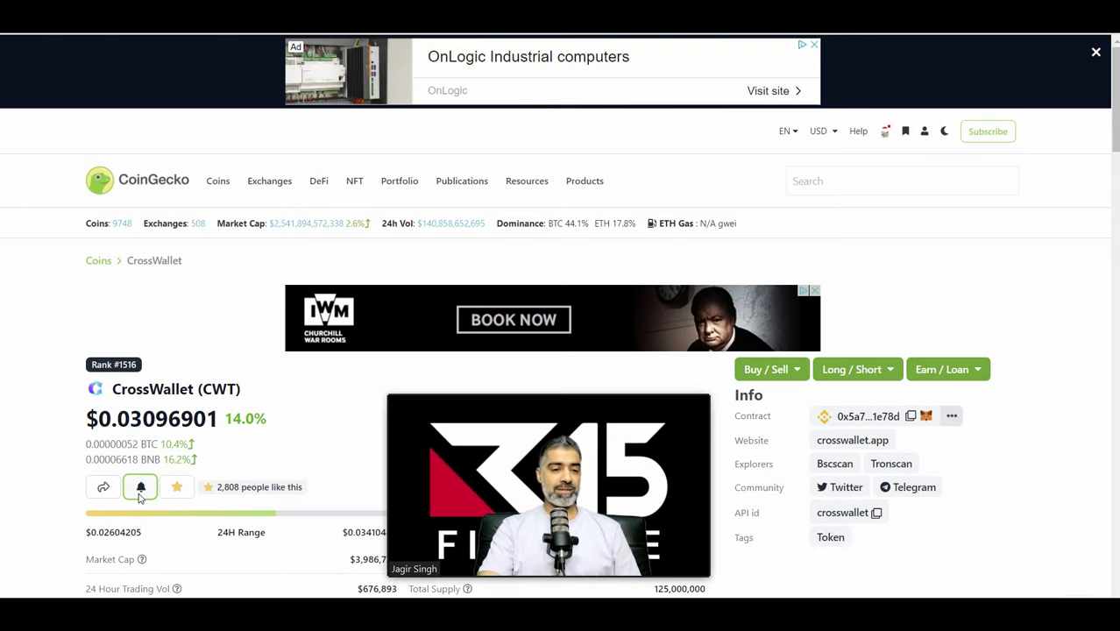
left_click(646, 192)
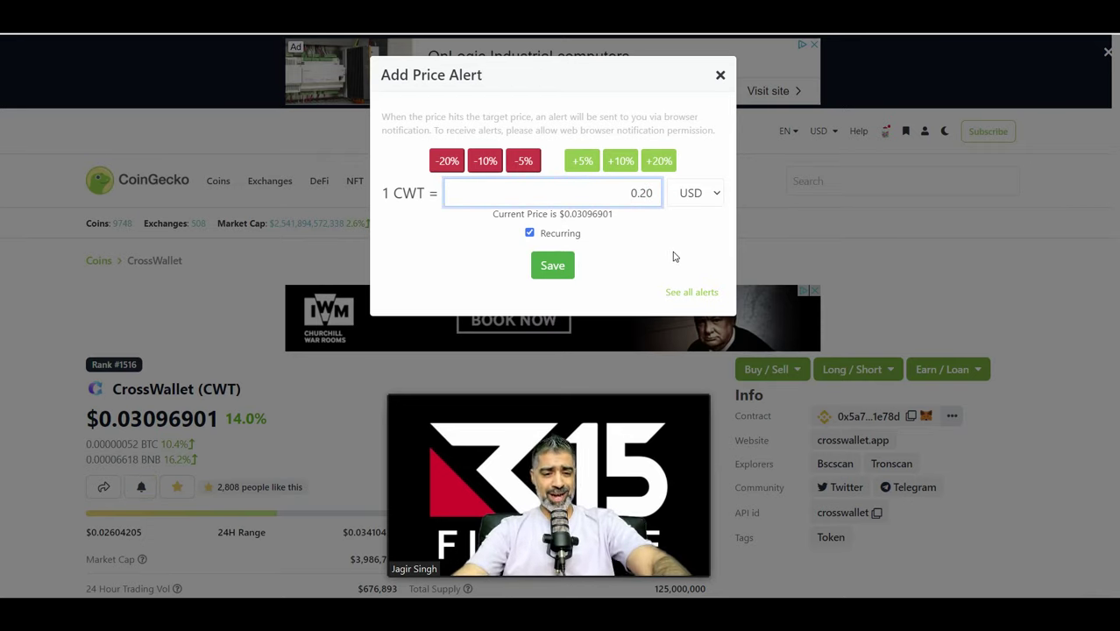
type("4")
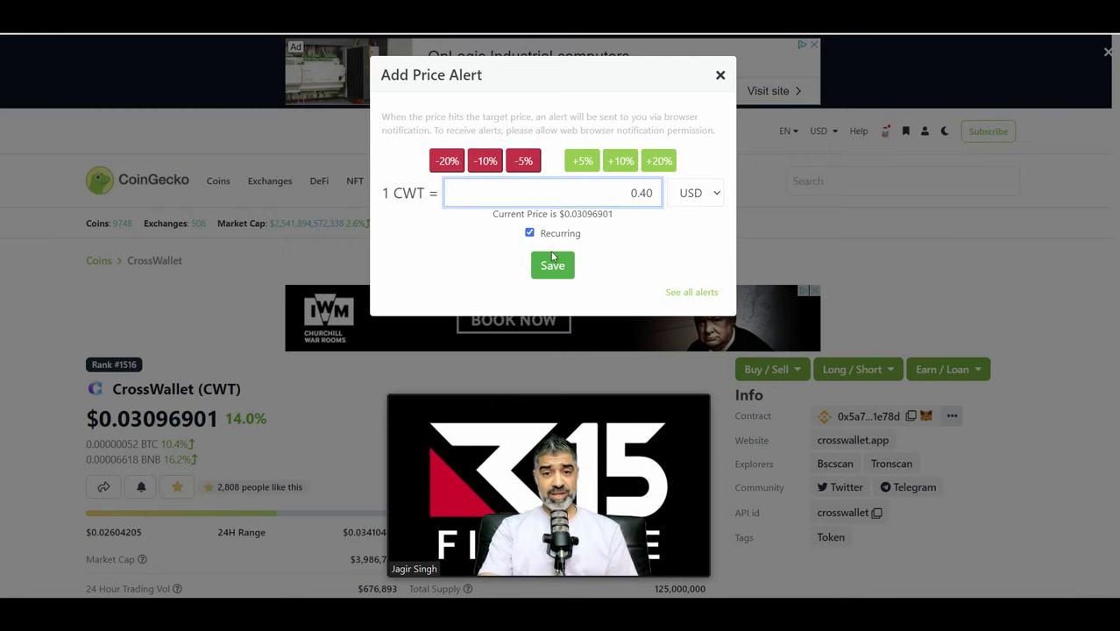
left_click(560, 263)
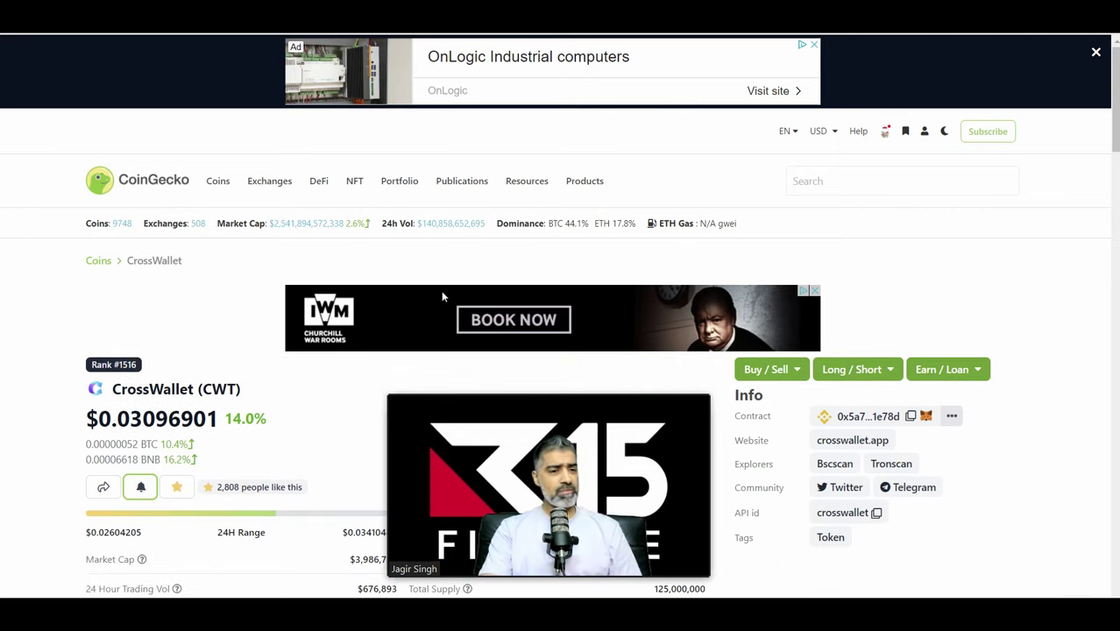
Step: Add a further recurring CWT price alert with the target price set to 1.00 USD
left_click(149, 490)
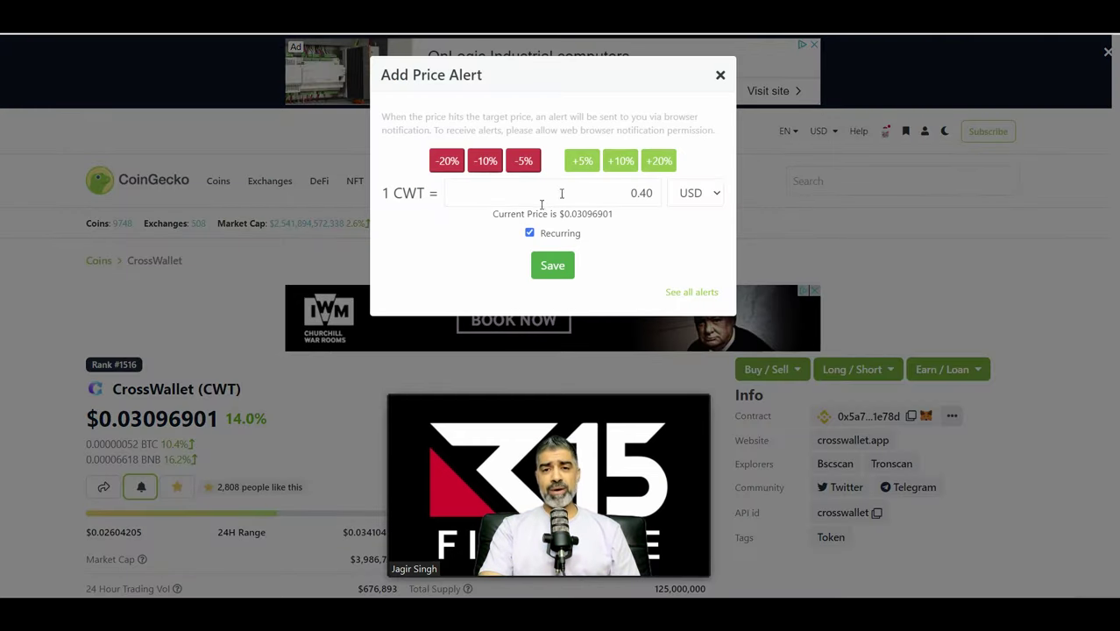
left_click(648, 195)
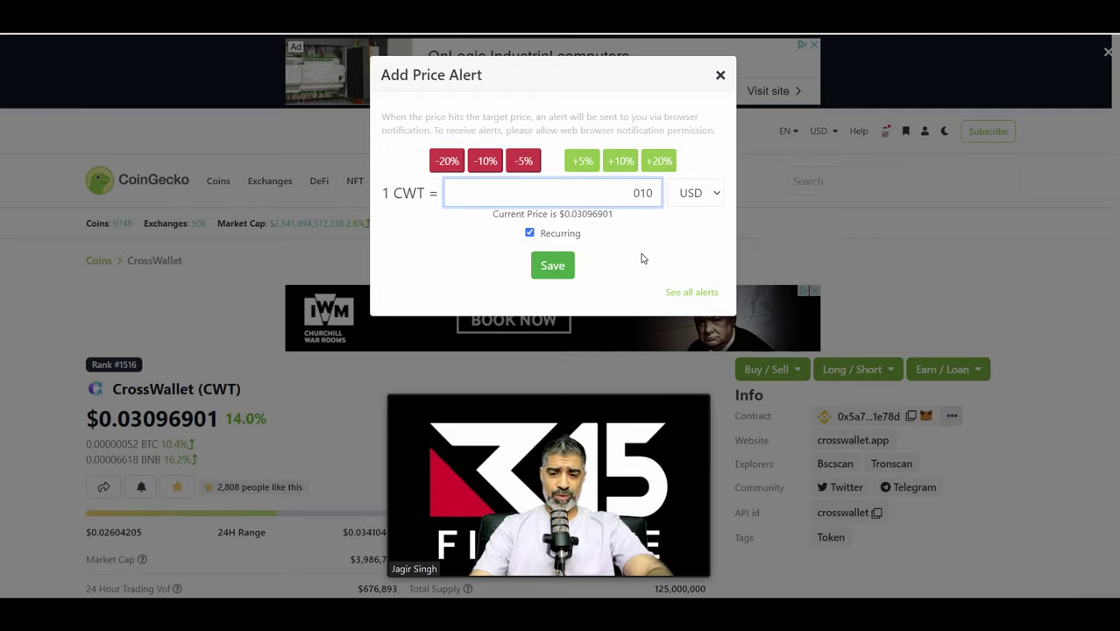
left_click_drag(625, 191, 663, 207)
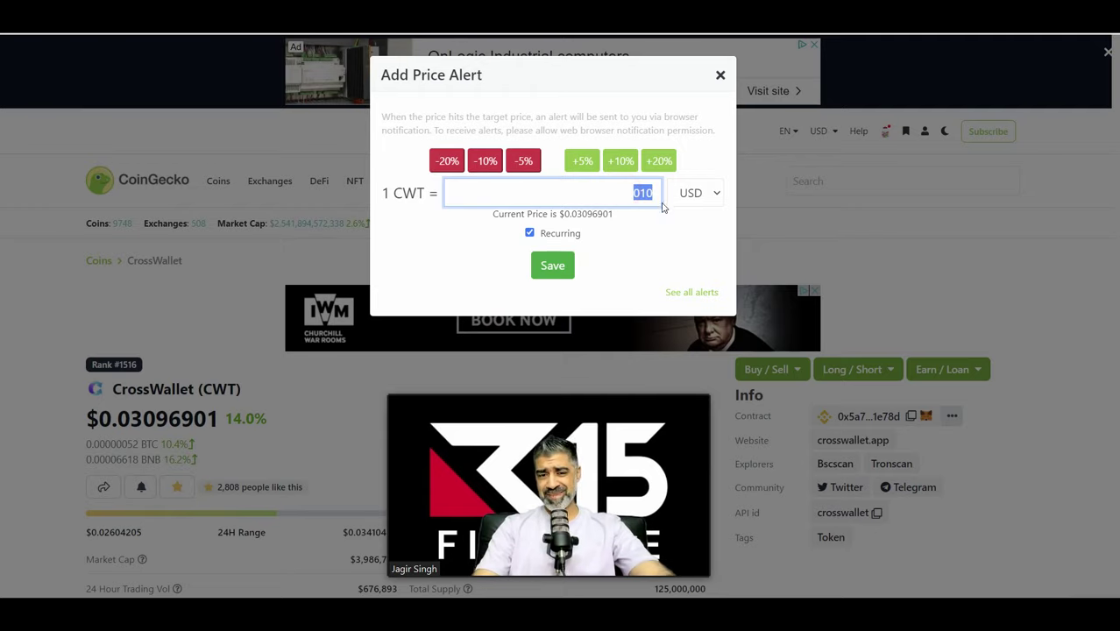
type("1.")
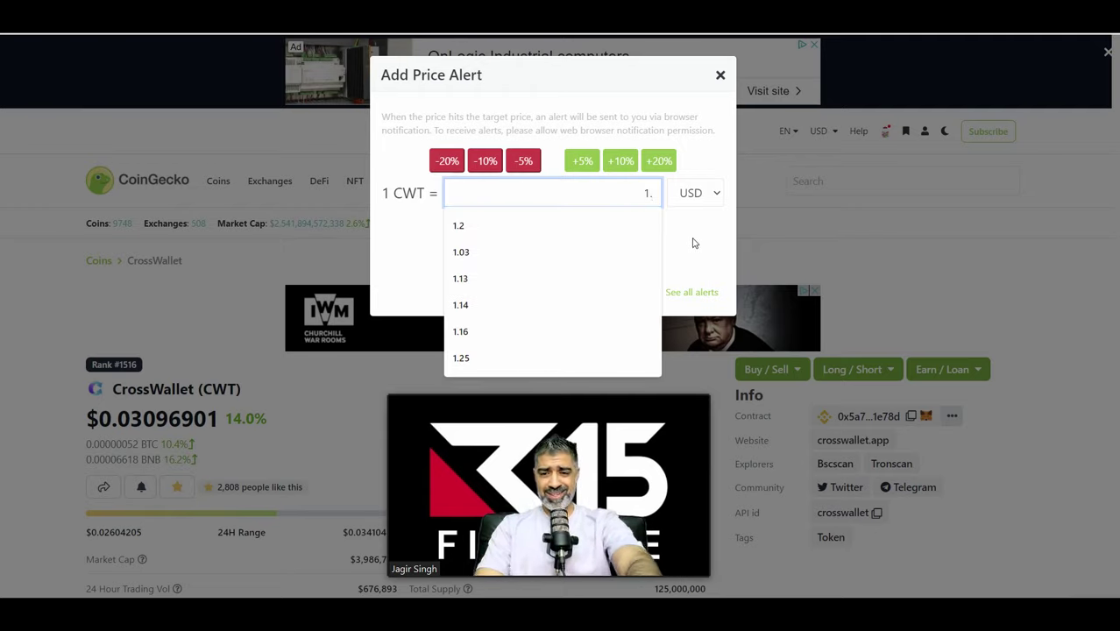
type("0")
left_click(419, 228)
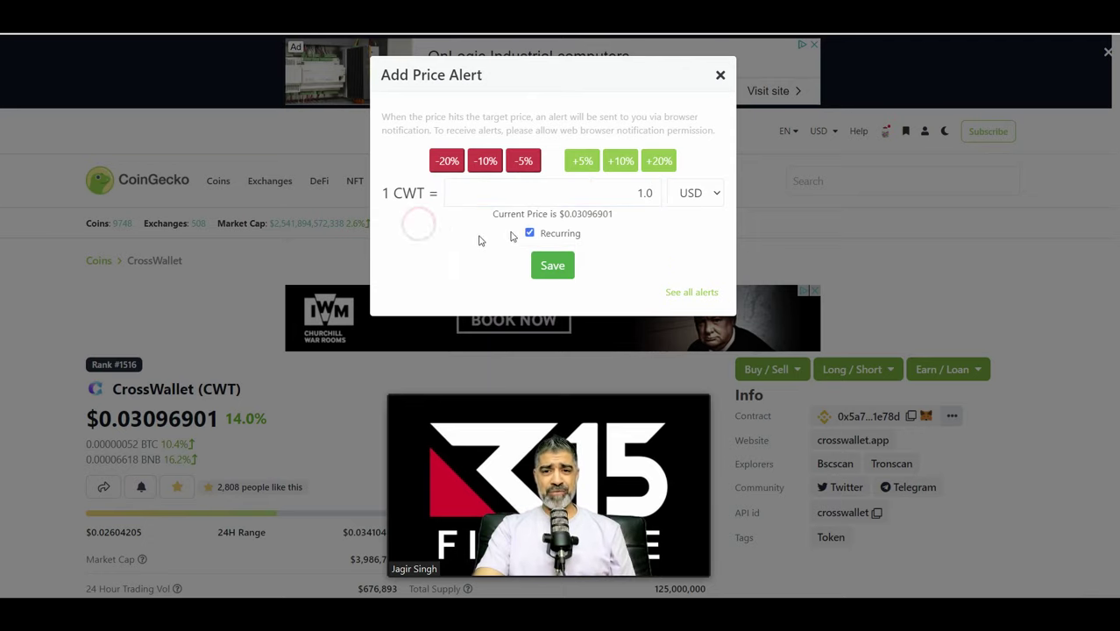
left_click(655, 192)
type("0")
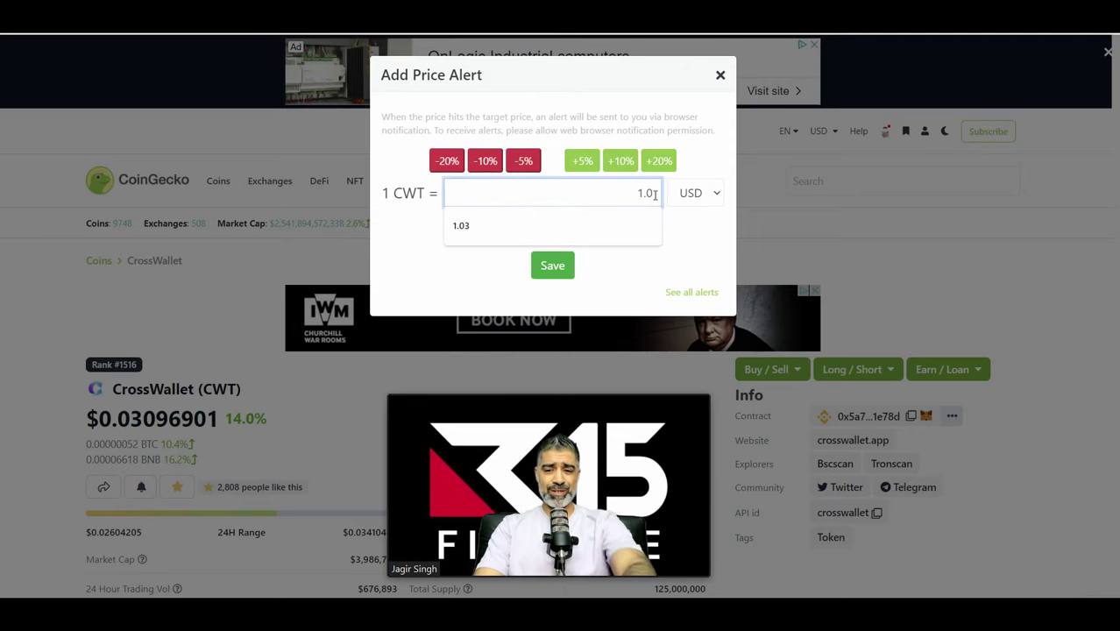
left_click(421, 229)
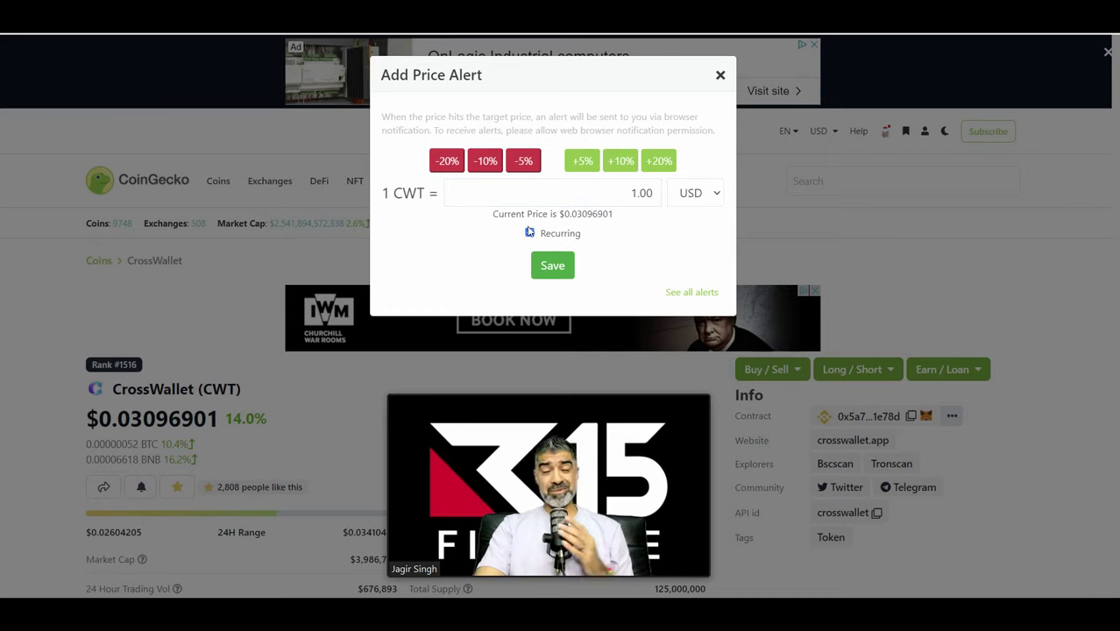
left_click(552, 265)
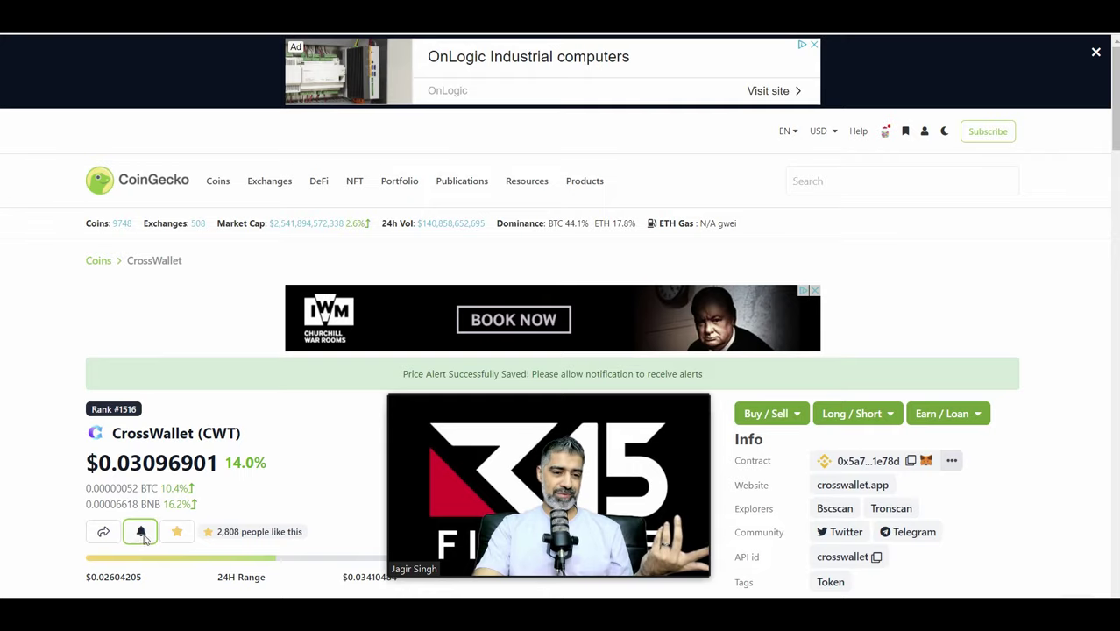
Step: Add one more recurring CWT price alert with the target price set to 2.00 USD
left_click(141, 532)
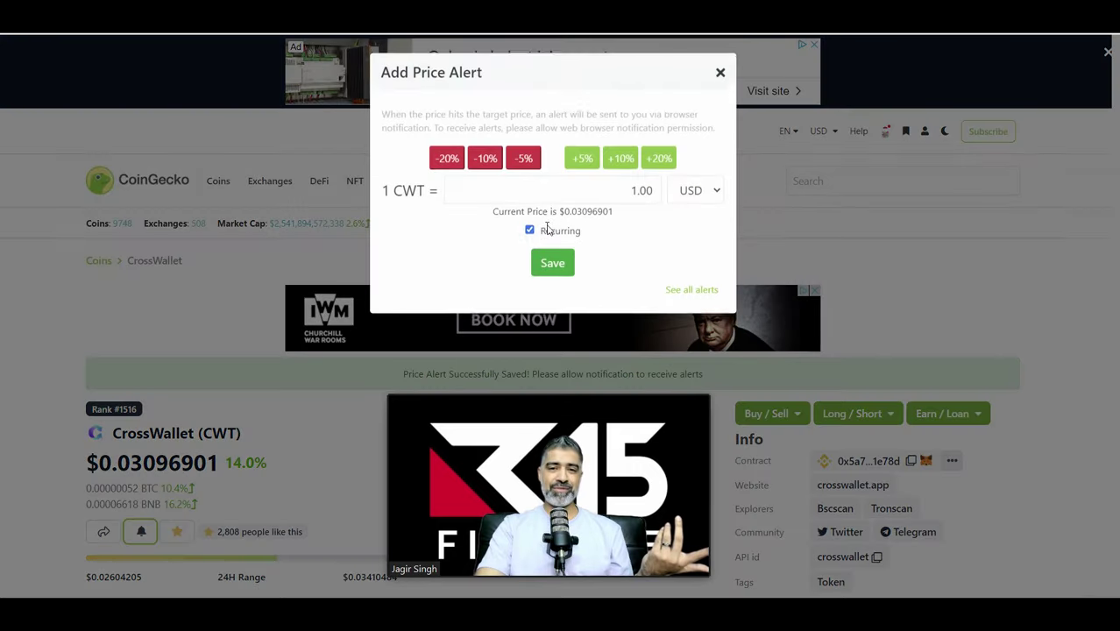
left_click(619, 193)
left_click_drag(632, 200, 636, 202)
type("2")
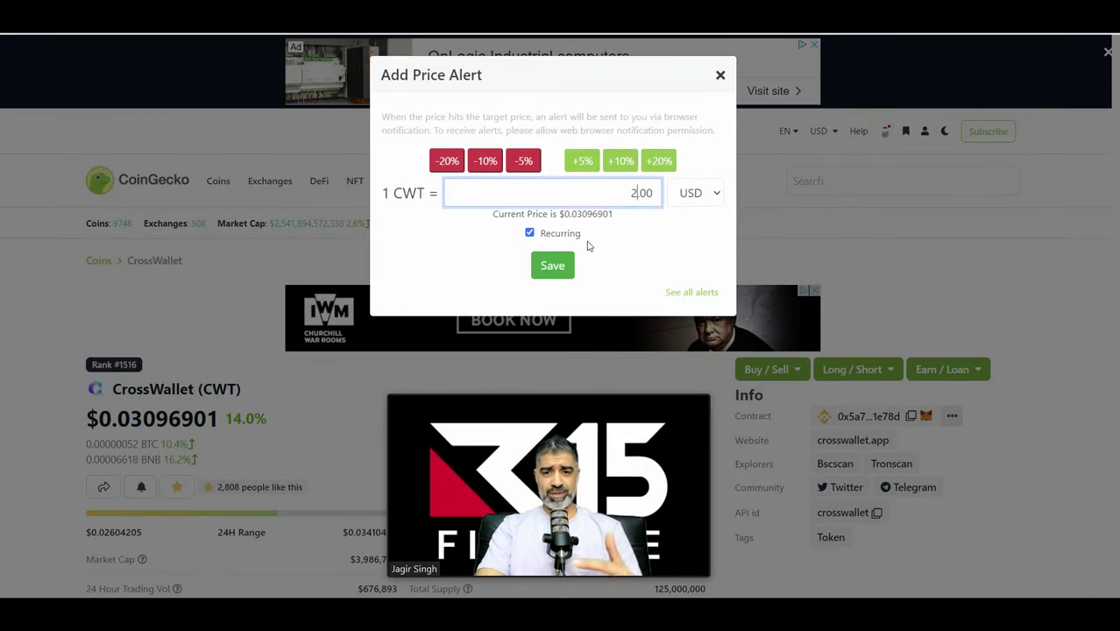
left_click(554, 267)
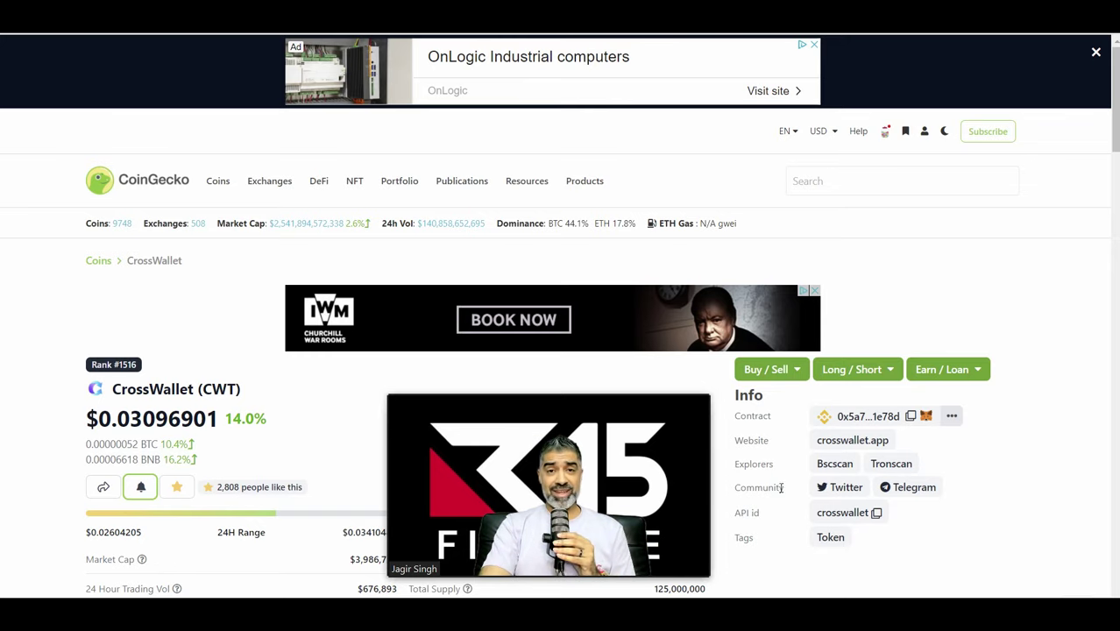
Step: Open the crosswallet.app website from the coin's info and examine its feature descriptions and quarterly roadmap
left_click(863, 446)
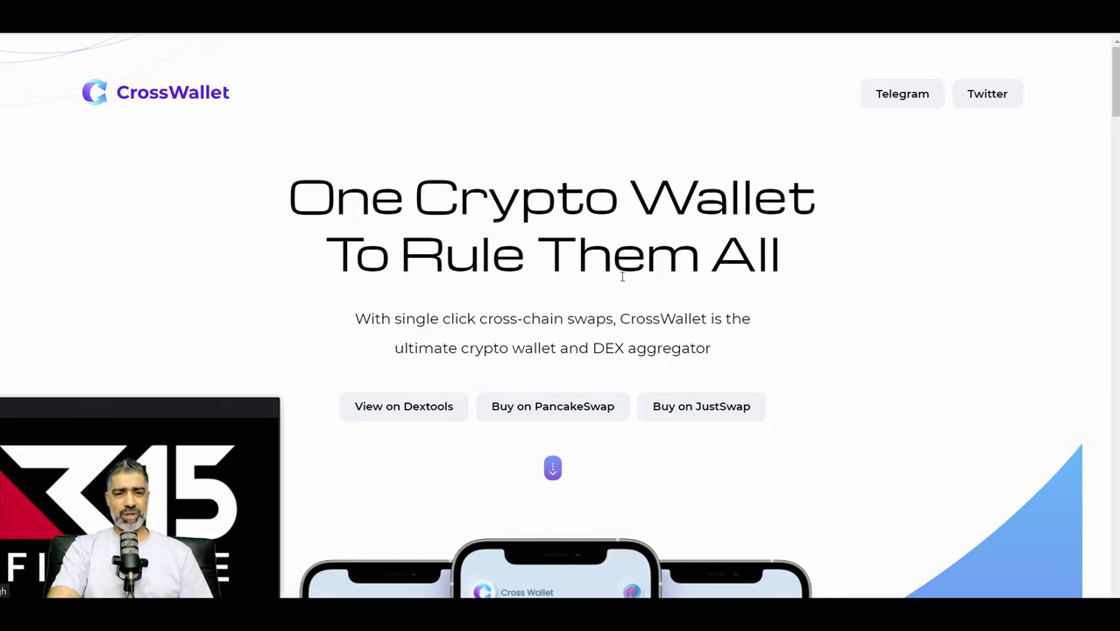
scroll(624, 276, "down", 10)
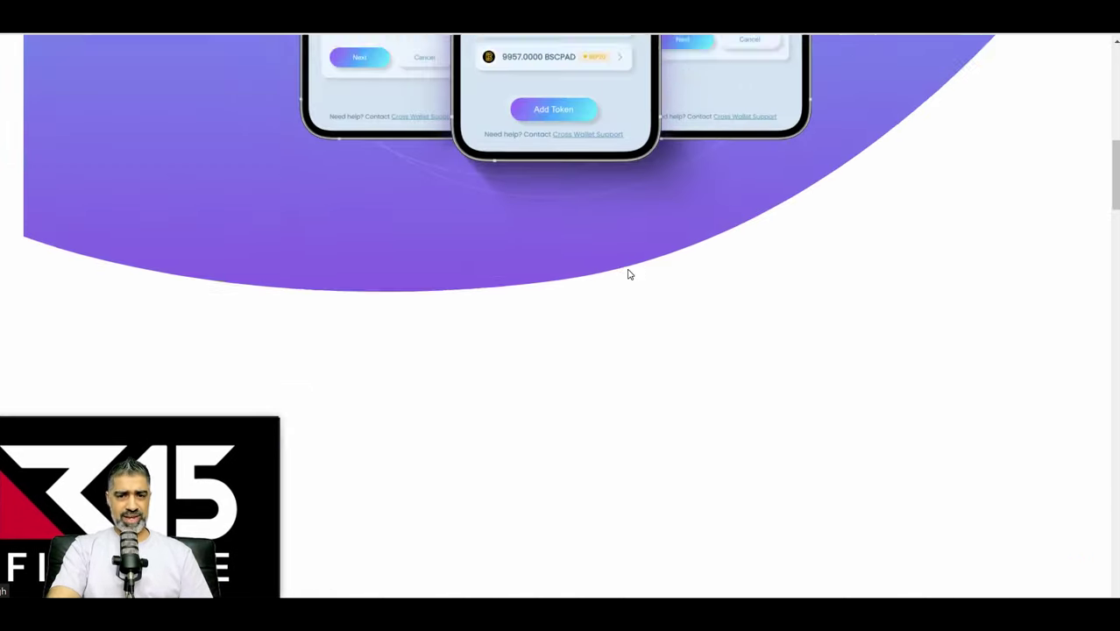
scroll(627, 274, "down", 15)
scroll(623, 287, "down", 5)
scroll(613, 297, "down", 4)
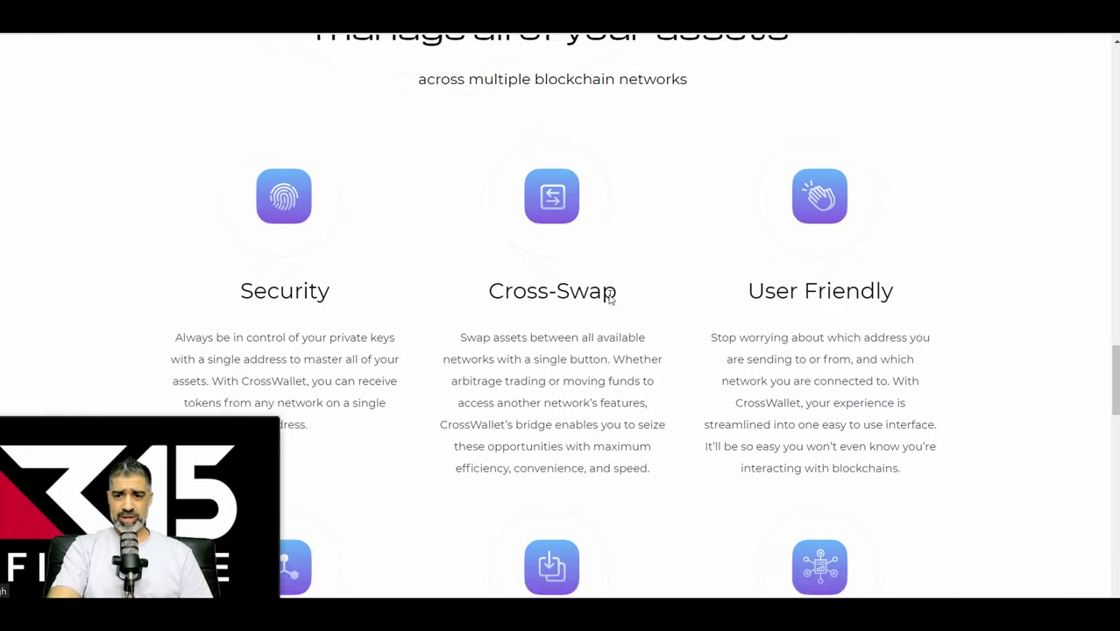
scroll(609, 302, "down", 12)
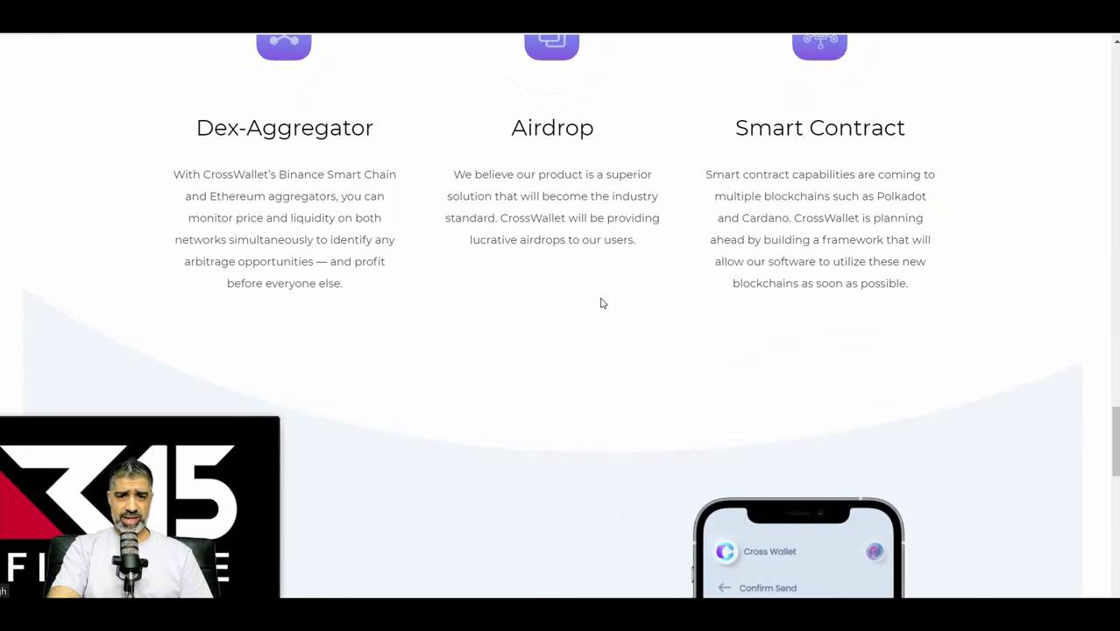
scroll(557, 300, "down", 7)
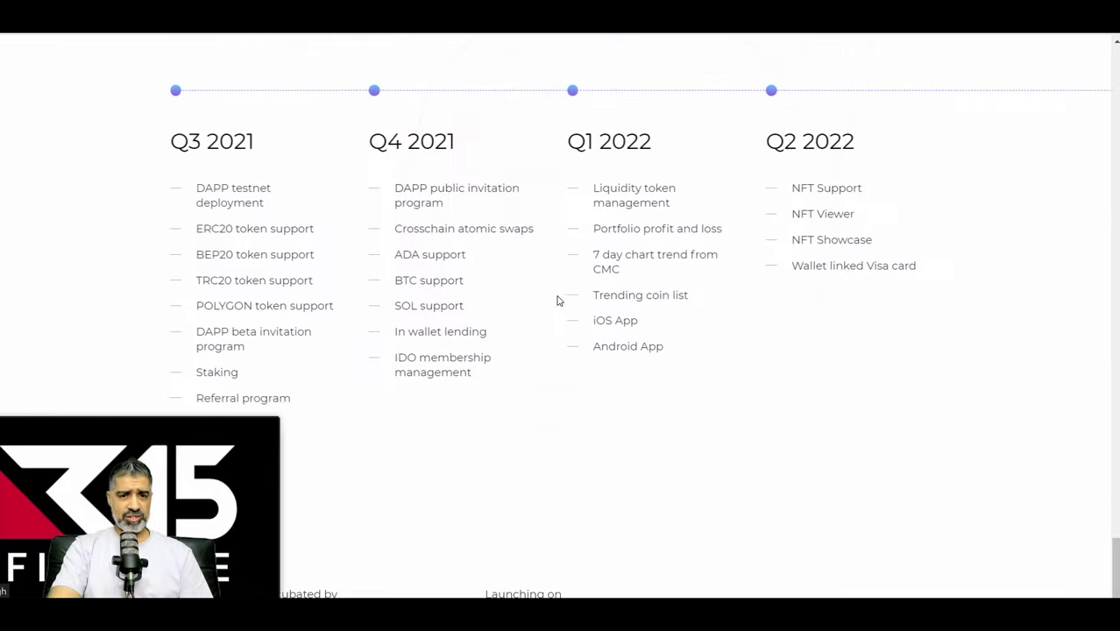
scroll(583, 334, "up", 20)
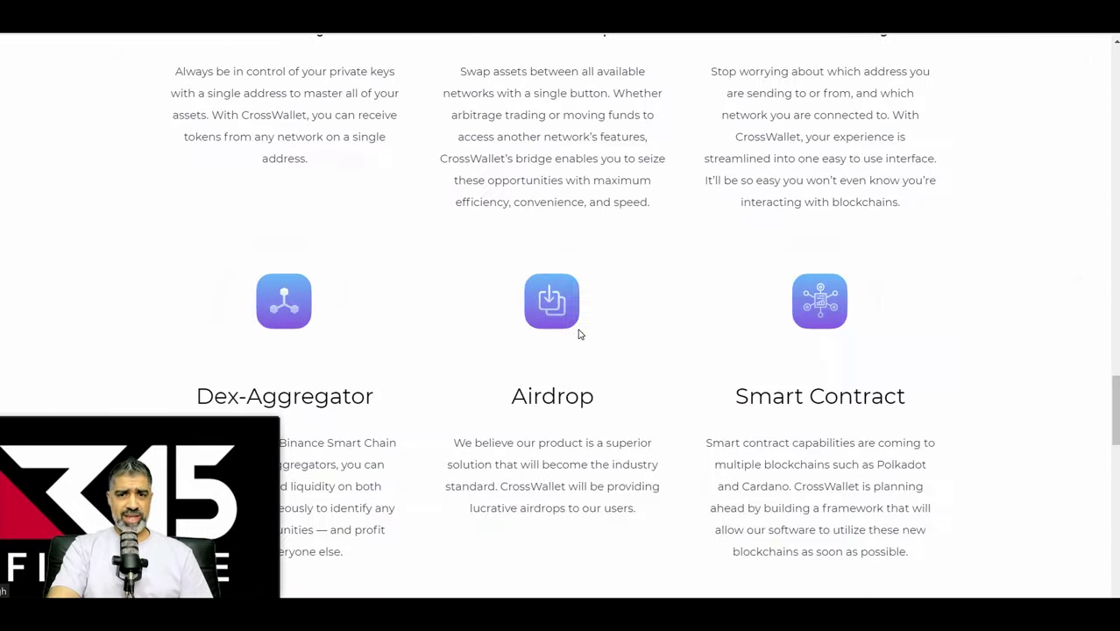
scroll(575, 334, "down", 3)
scroll(575, 334, "up", 4)
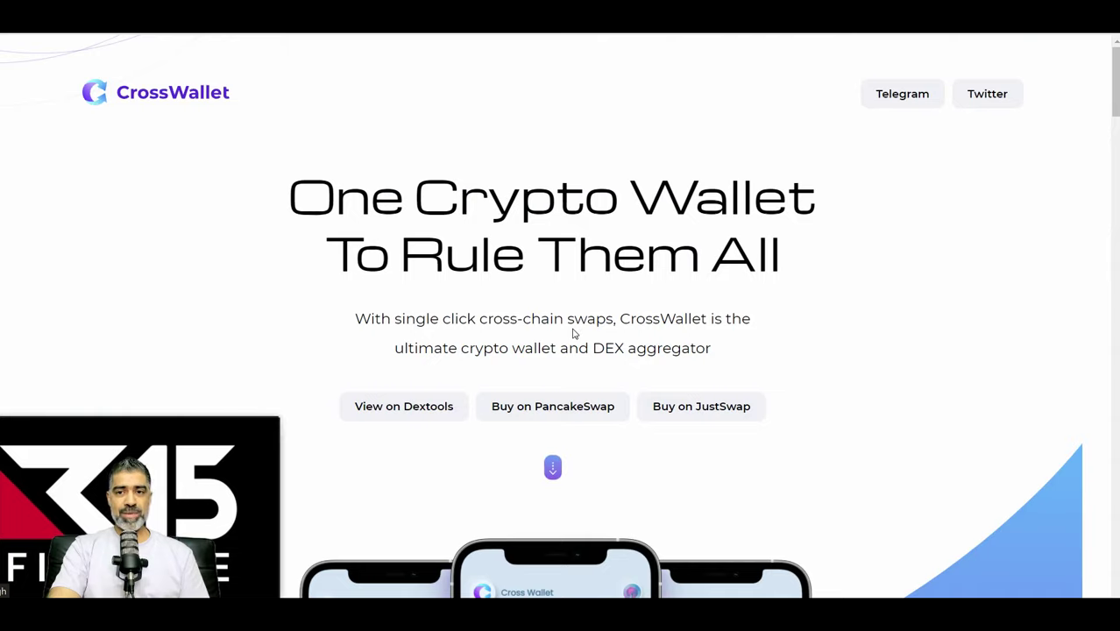
Step: Open the project's CrossWallet group in Telegram Desktop and look through the links in its pinned welcome message
left_click(903, 94)
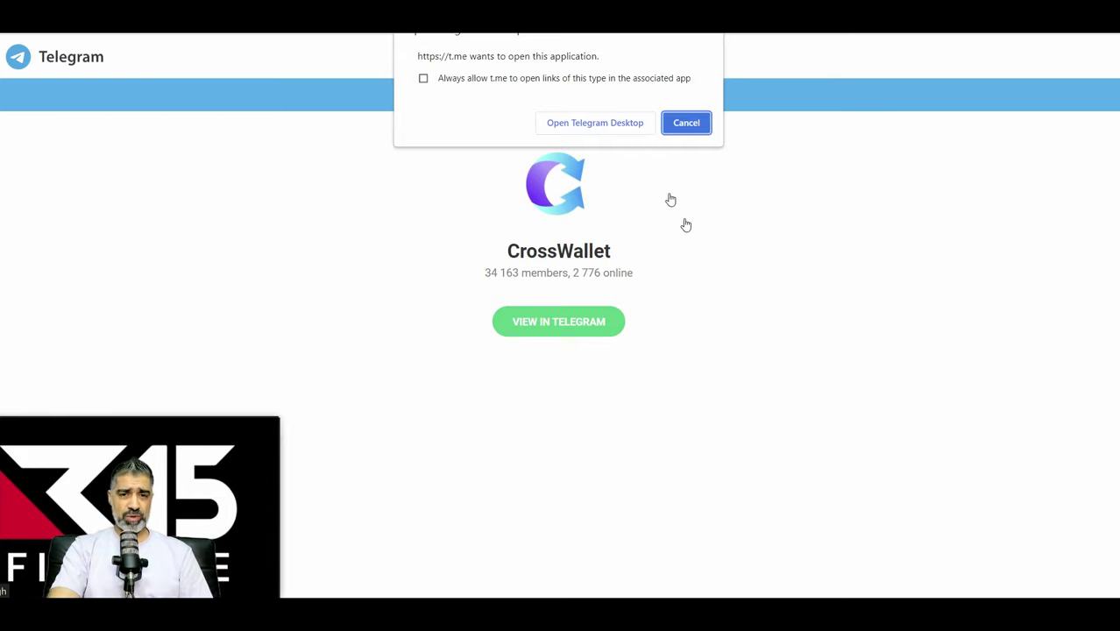
left_click(593, 123)
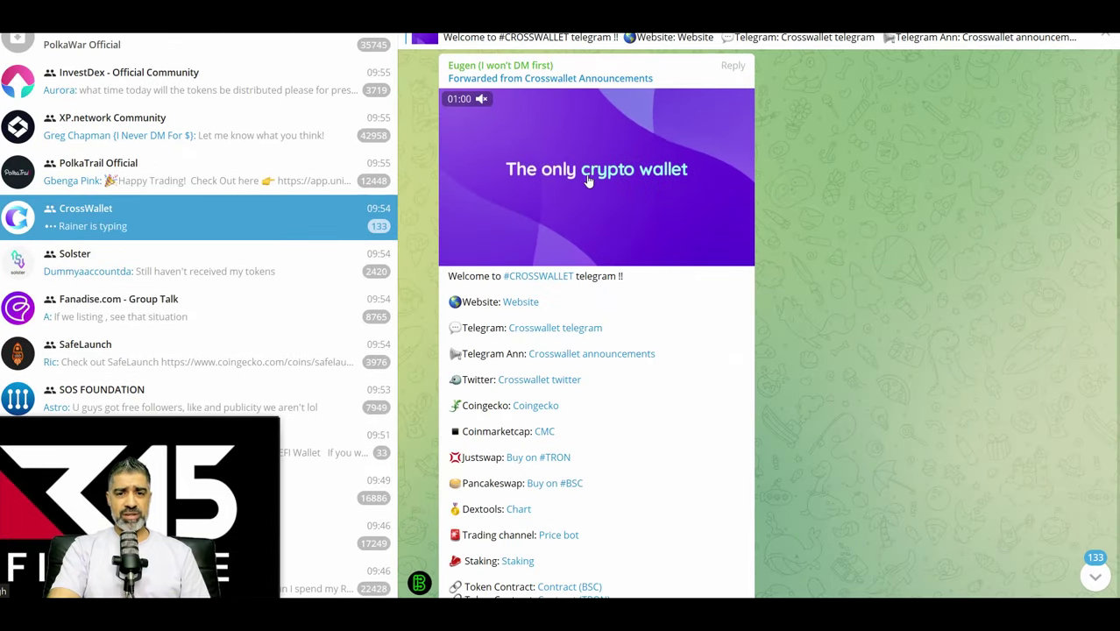
scroll(569, 300, "down", 1)
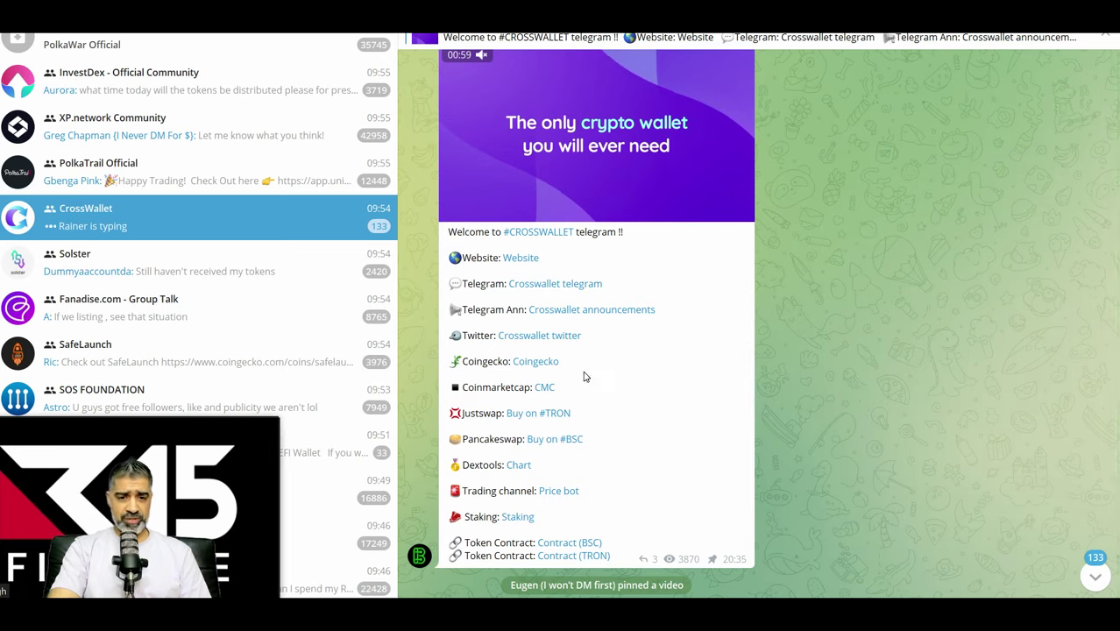
scroll(521, 583, "up", 1)
Step: Open the staking site staking.crosswallet.app from the Staking link in the group's welcome message
left_click_drag(547, 566, 498, 571)
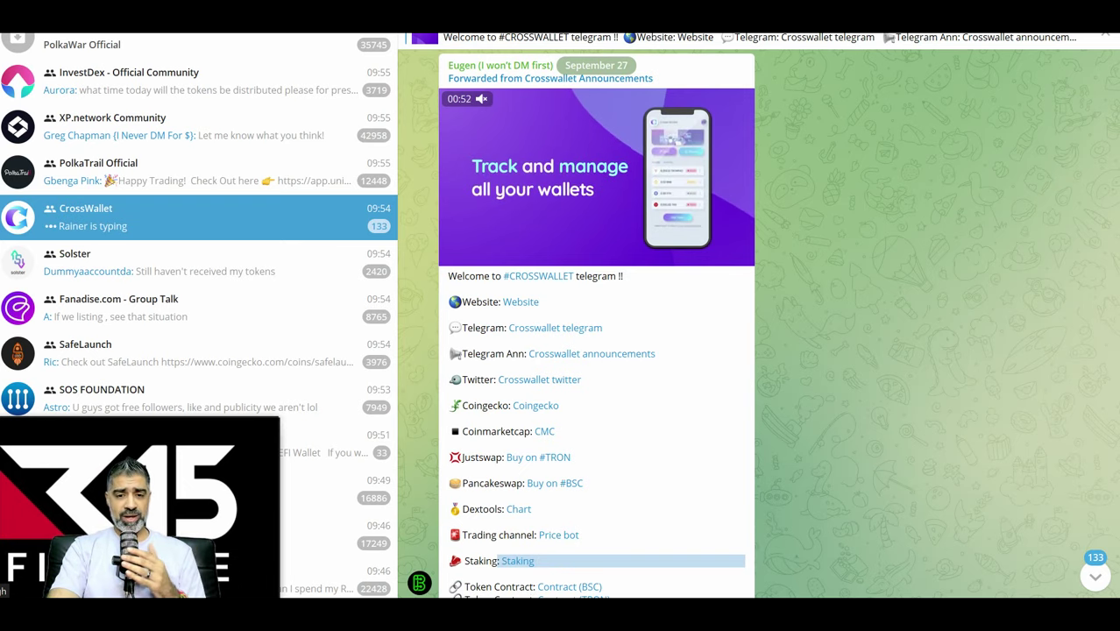
left_click(519, 561)
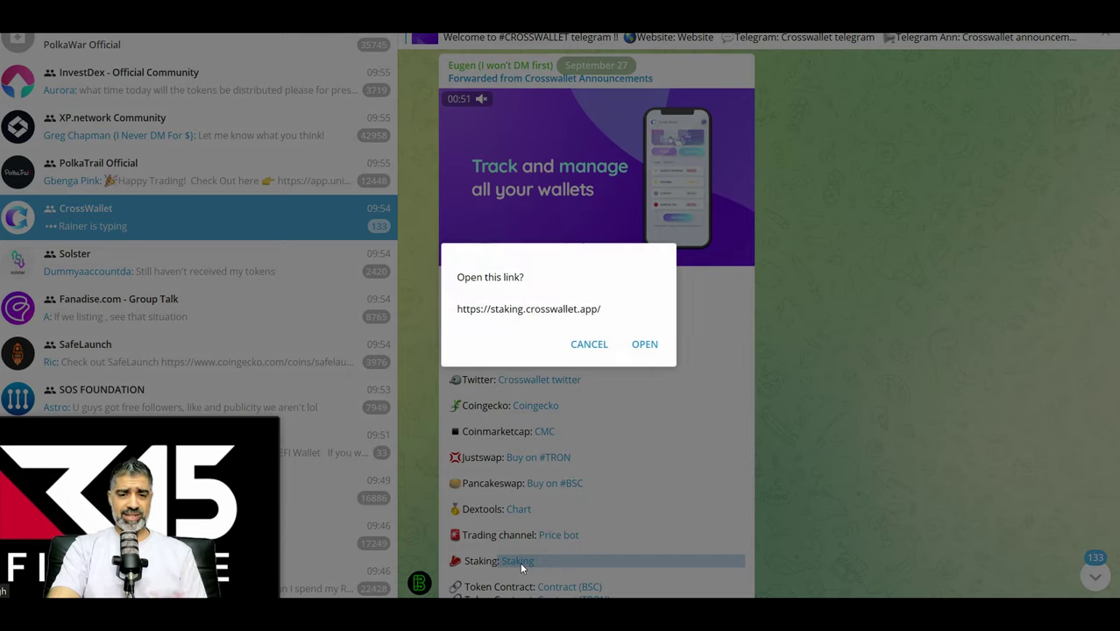
left_click(645, 345)
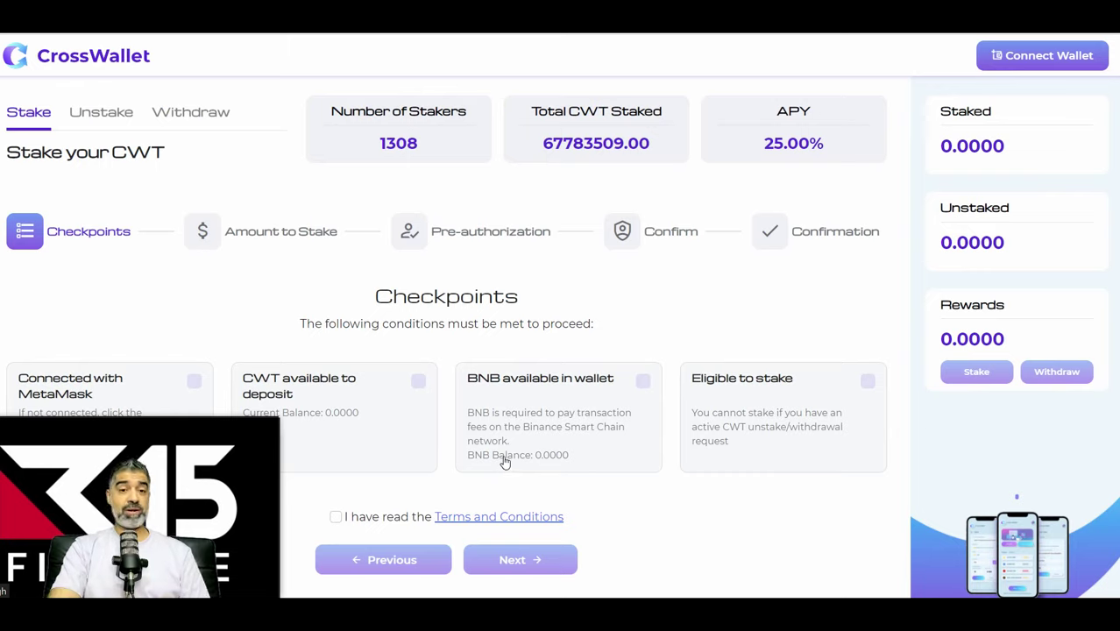
Step: Examine the staking APY and look through the Stake, Unstake and Withdraw sections of the CrossWallet staking page
left_click_drag(759, 147, 828, 145)
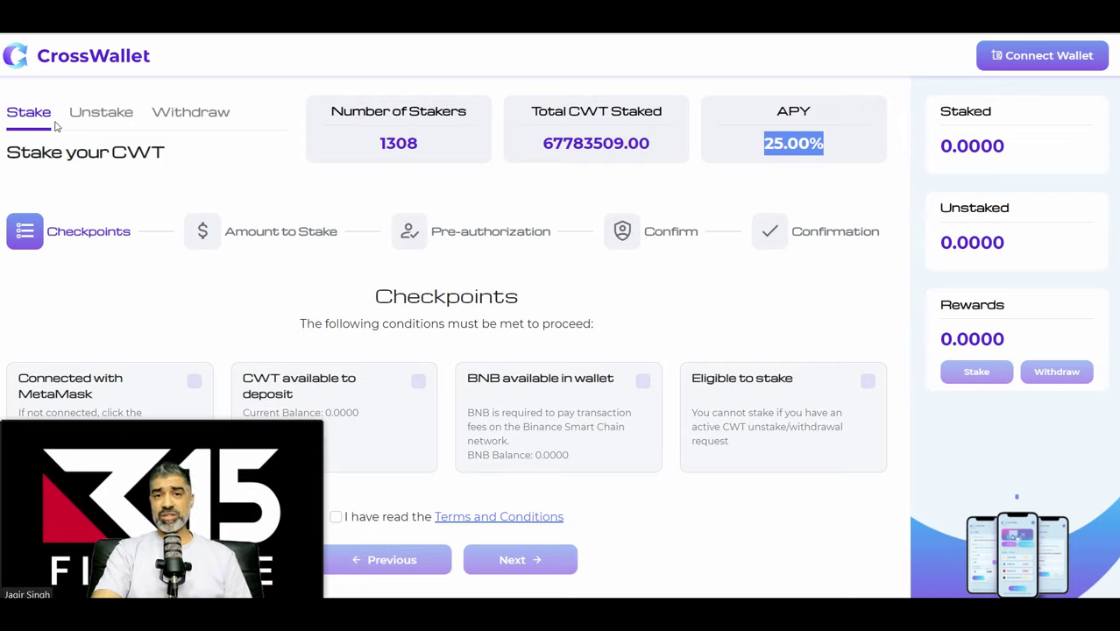
left_click(107, 112)
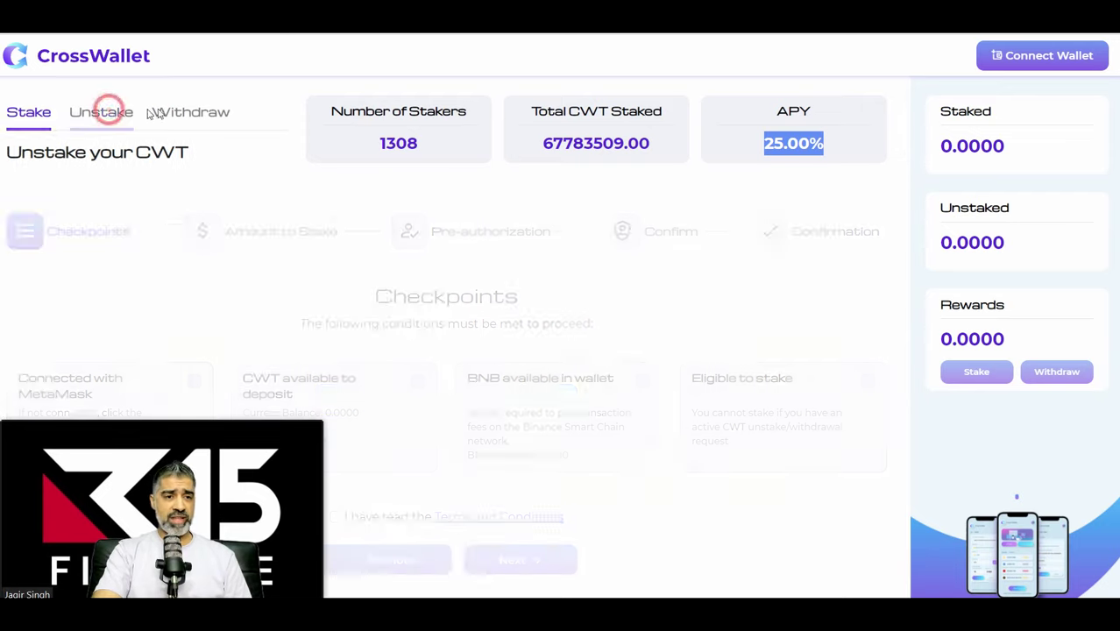
left_click(166, 112)
left_click(29, 114)
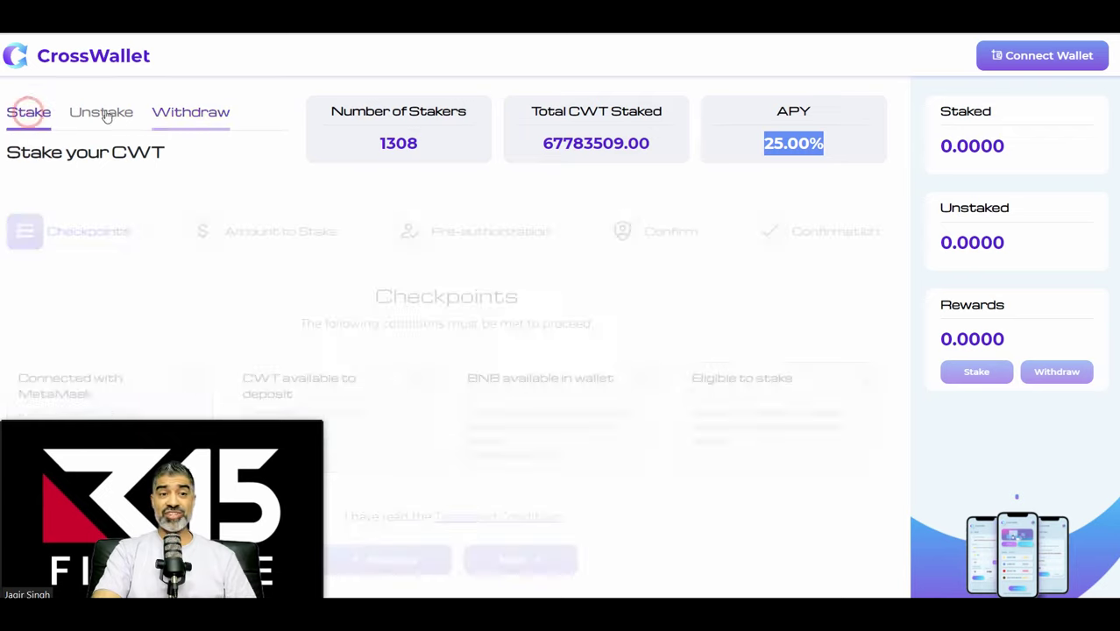
left_click(29, 114)
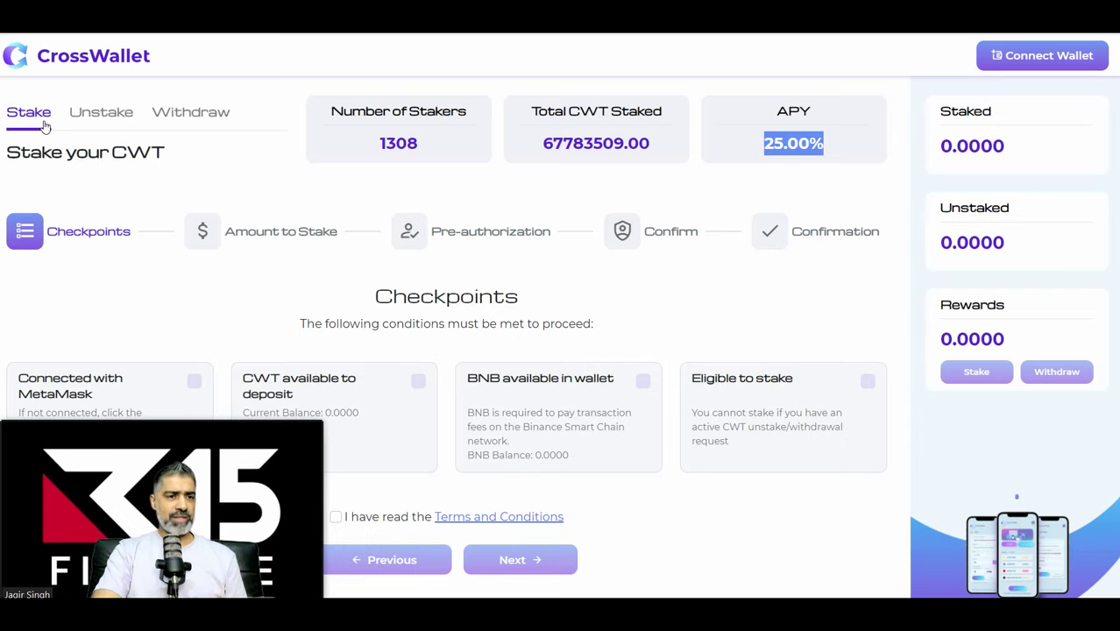
Step: Connect the MetaMask wallet to the CrossWallet staking site
left_click(814, 256)
left_click(1044, 56)
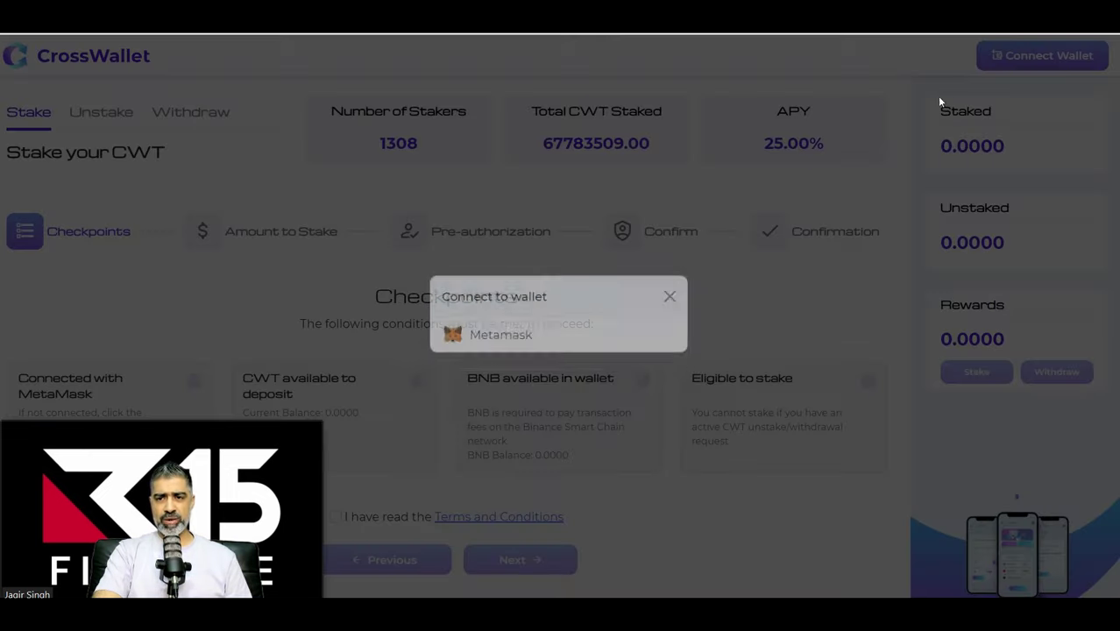
left_click(566, 357)
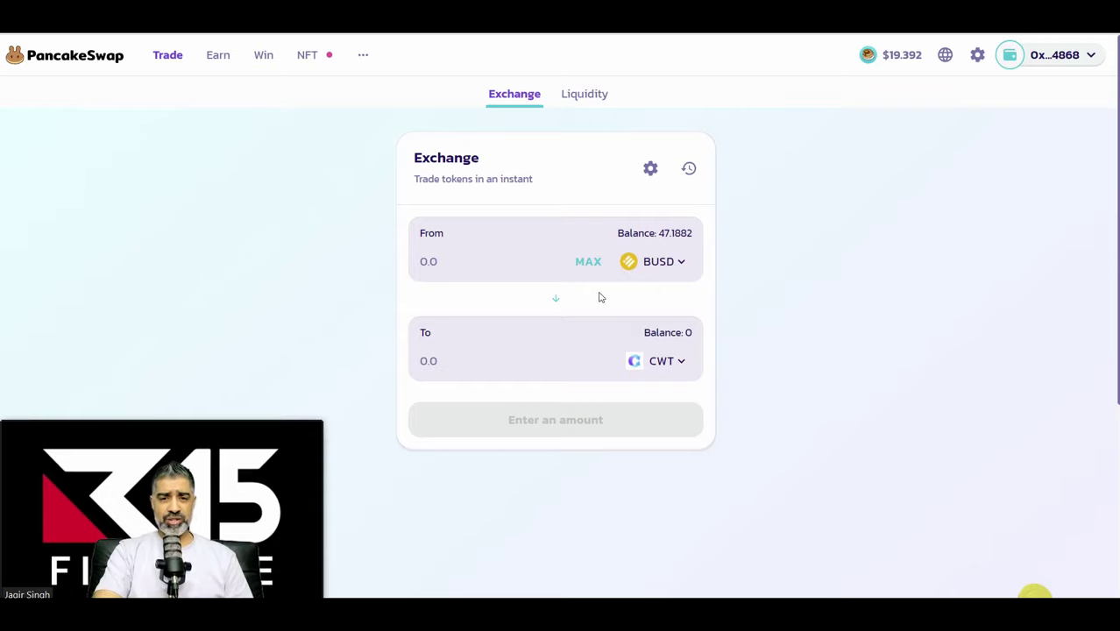
Step: Enter 40 BUSD as the amount to exchange for CWT on PancakeSwap and try to submit the swap
left_click(484, 263)
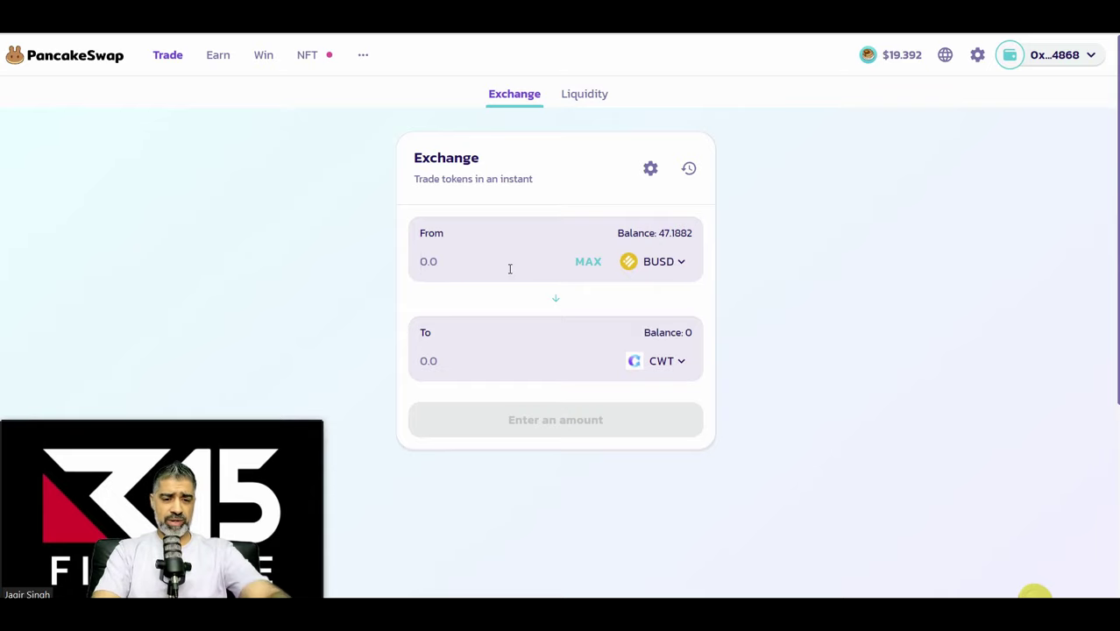
type("40")
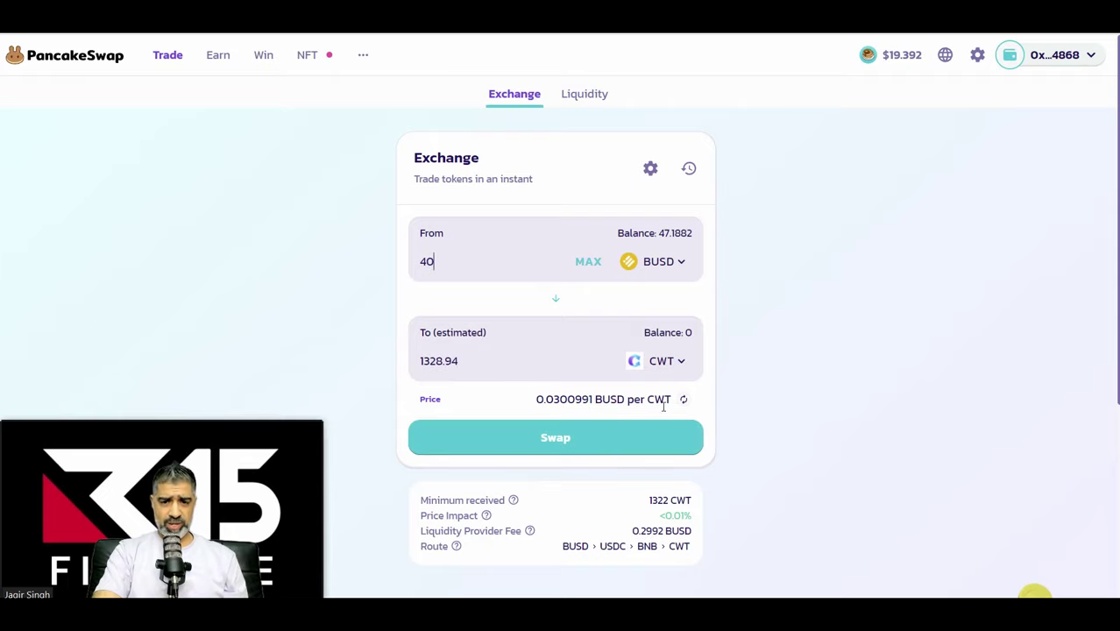
left_click(562, 439)
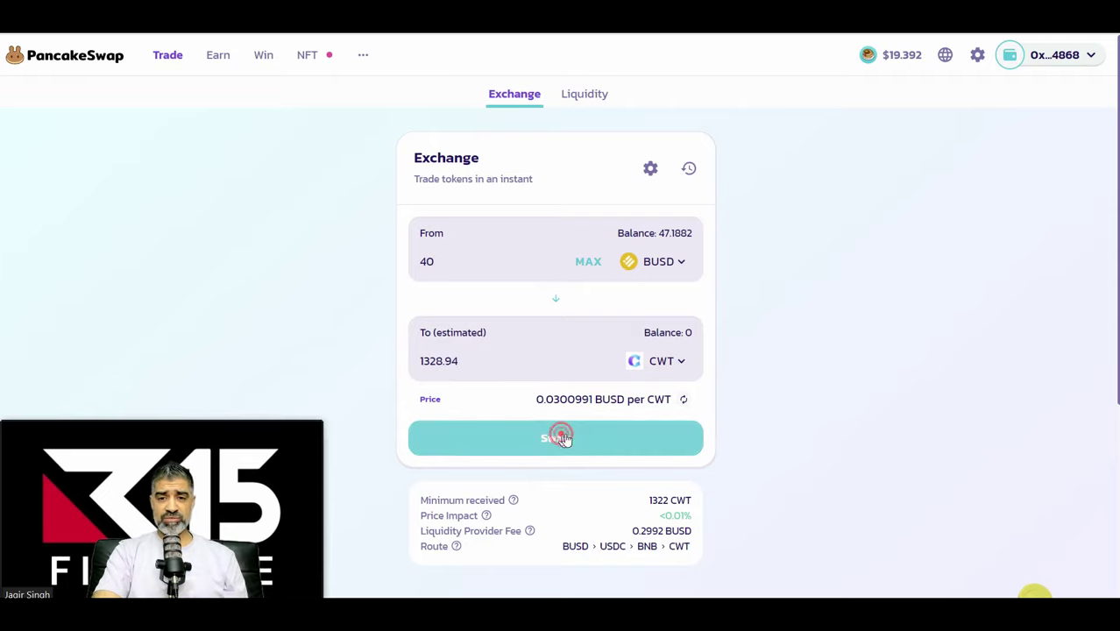
left_click(593, 481)
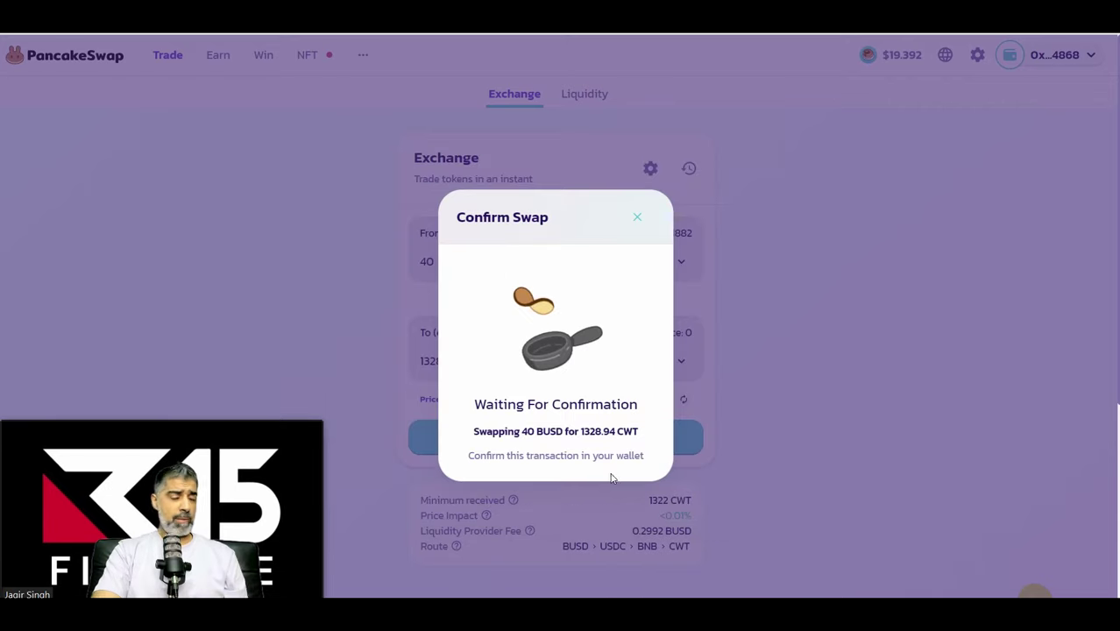
left_click(556, 413)
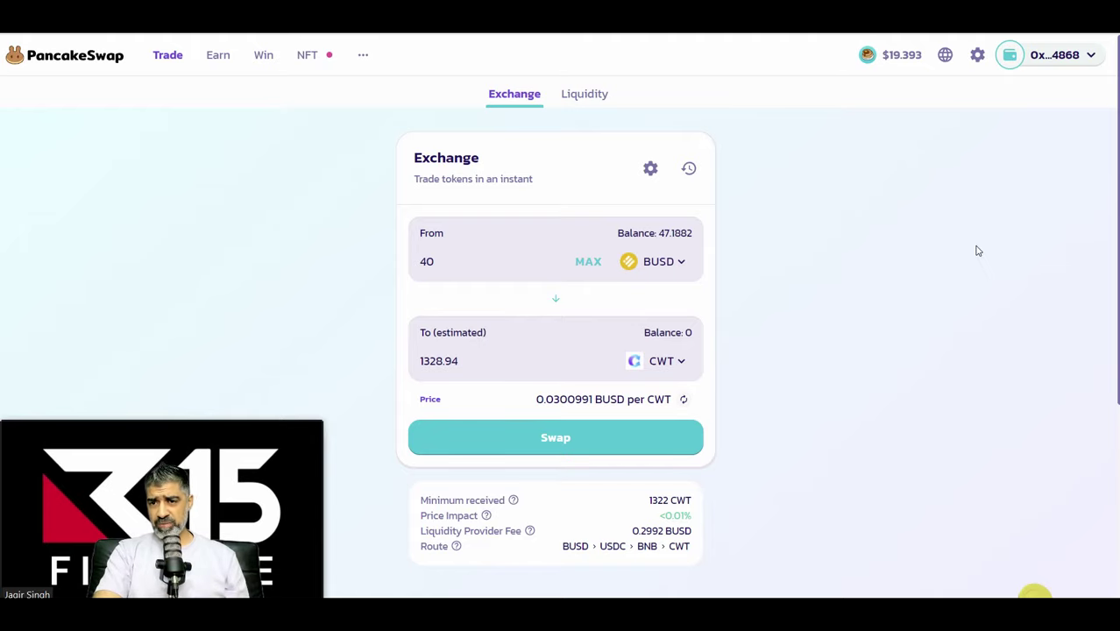
Step: Submit the 40 BUSD to CWT swap again, approve the transaction in MetaMask and close the swap confirmation
left_click(528, 173)
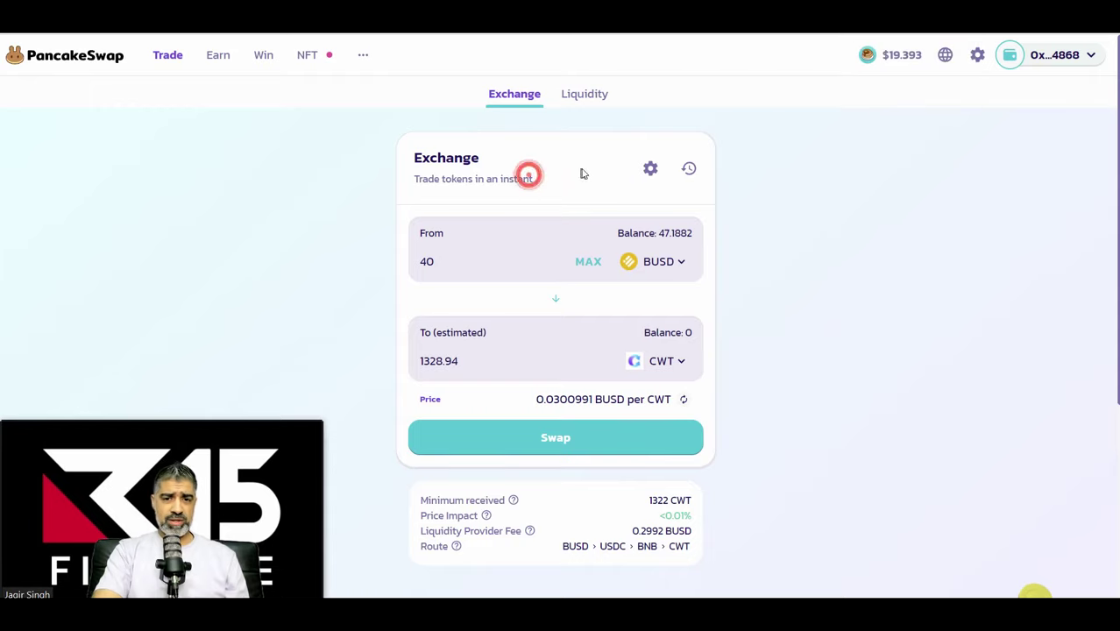
left_click(609, 445)
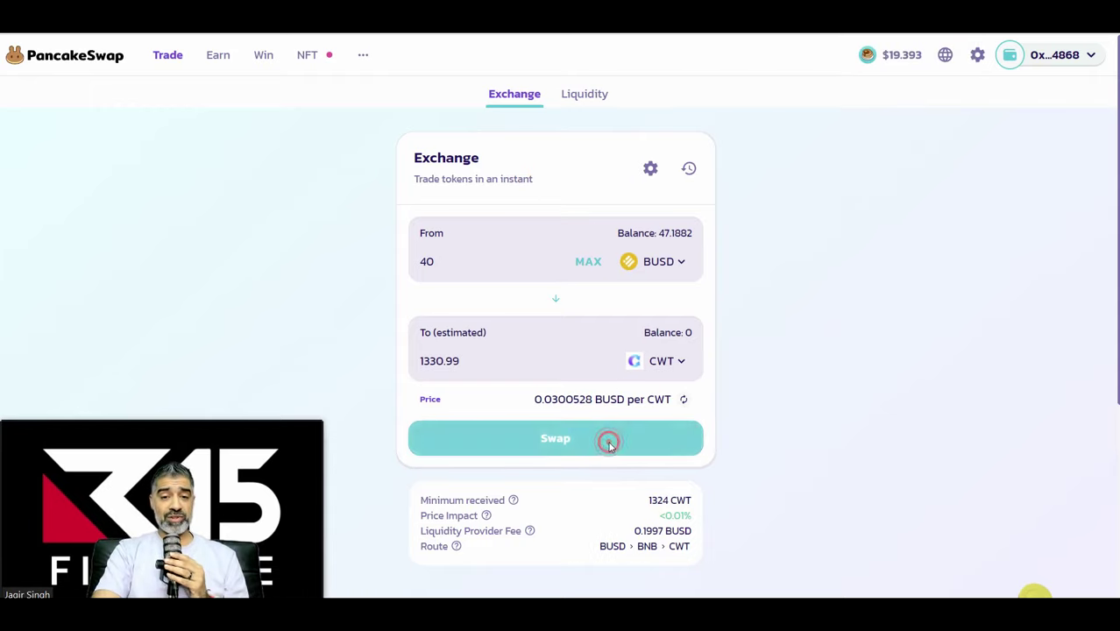
left_click(595, 481)
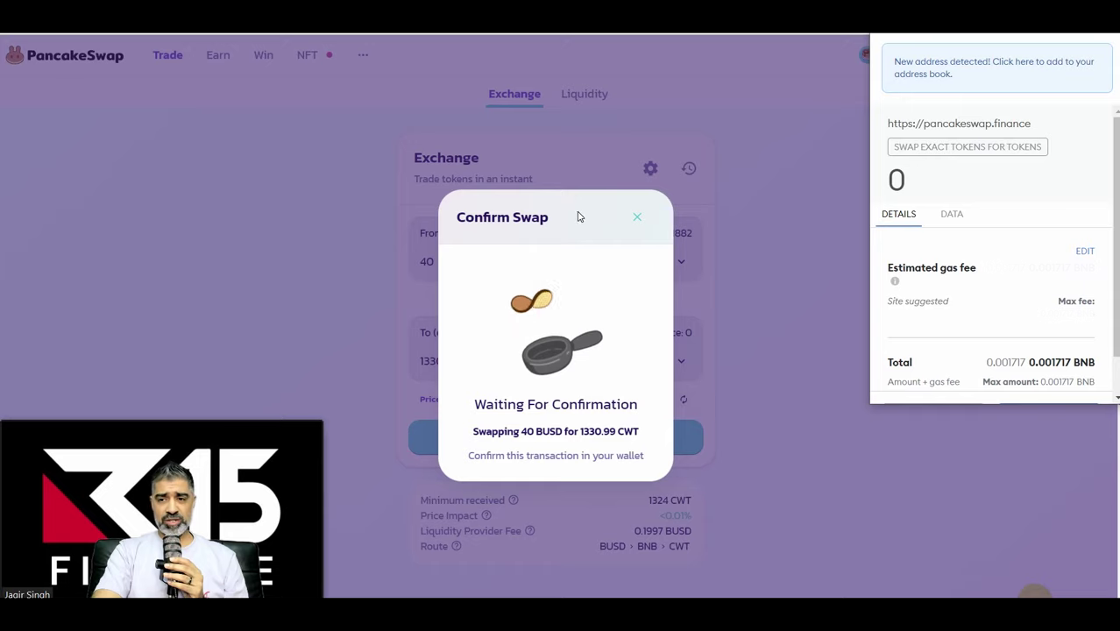
scroll(1021, 263, "down", 1)
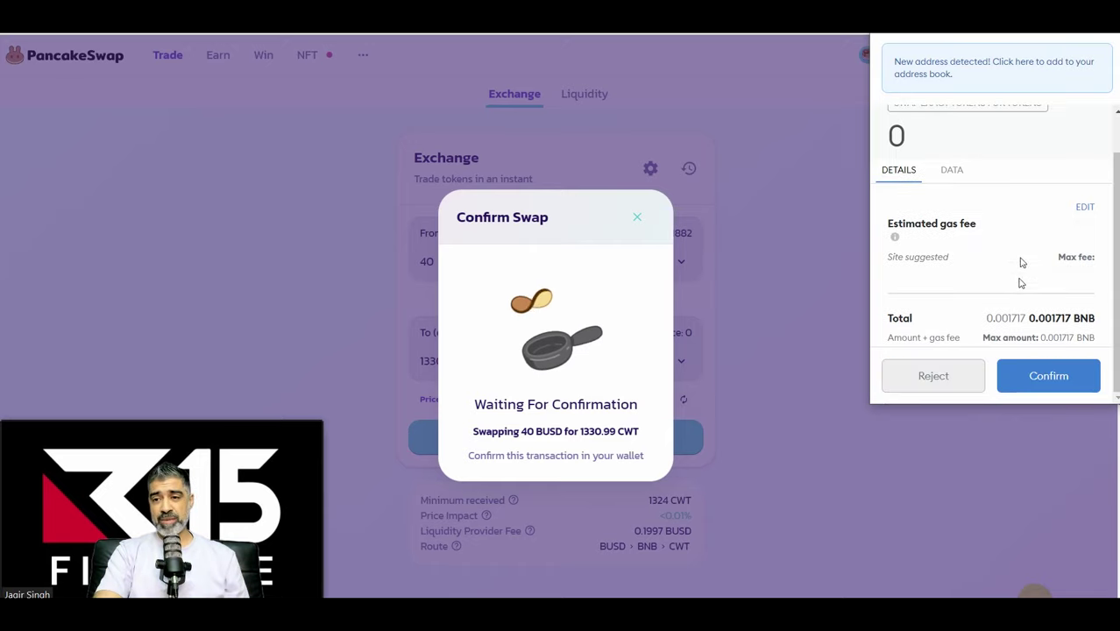
left_click(1023, 375)
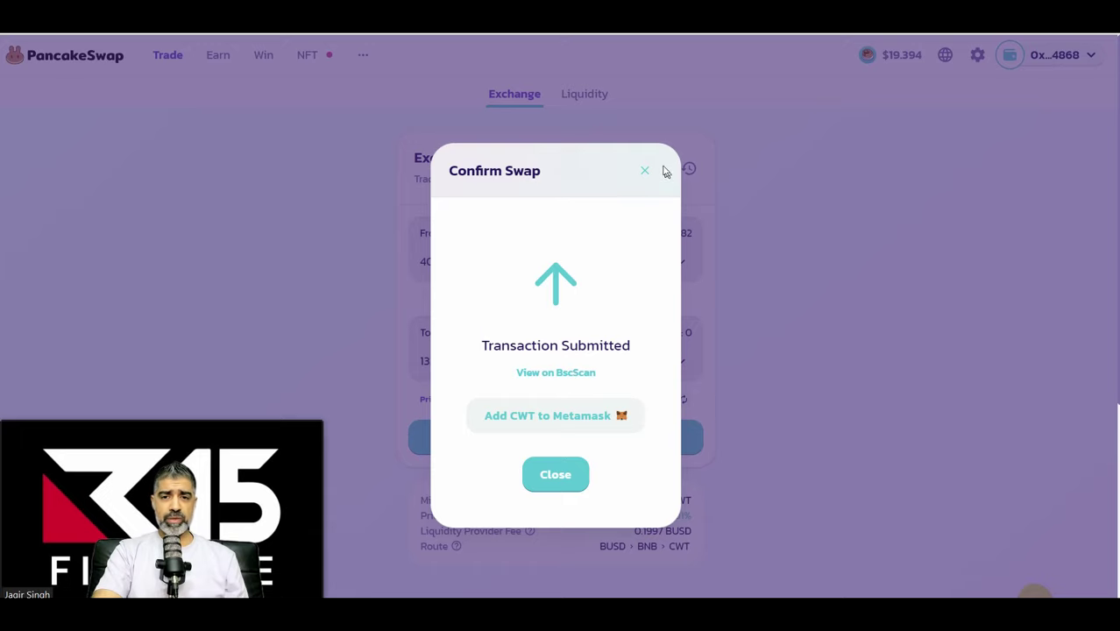
left_click(648, 172)
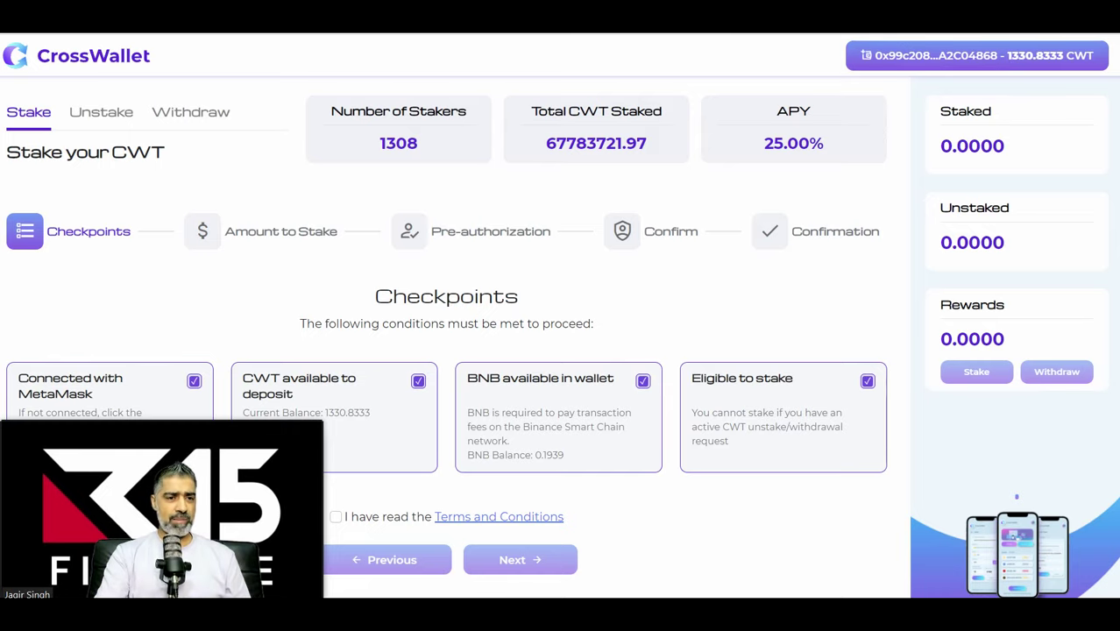
mouse_move(163, 438)
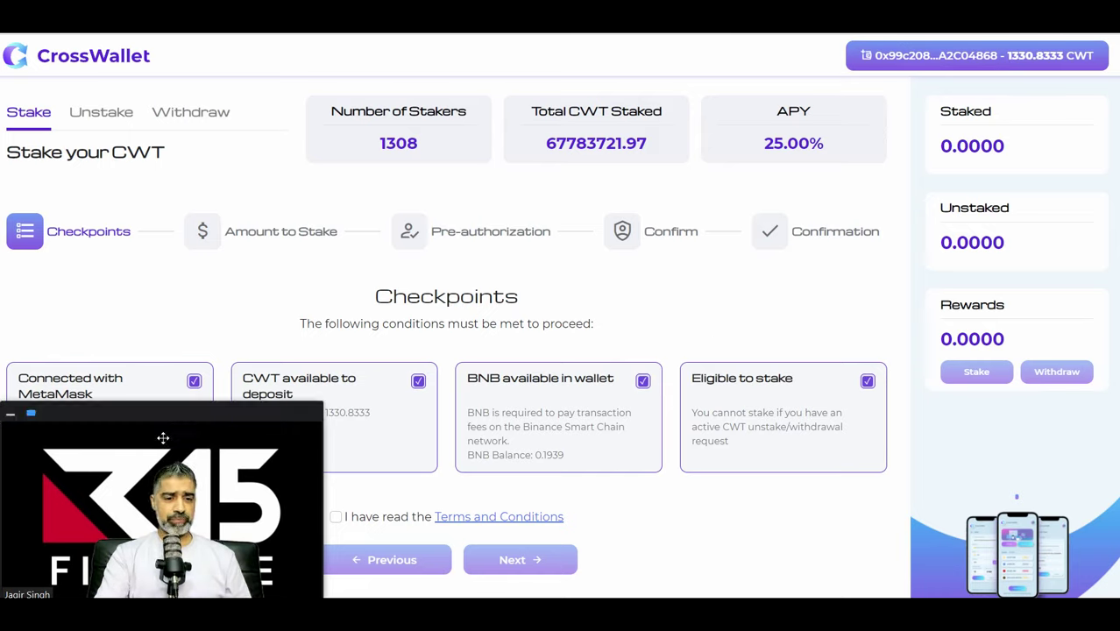
left_click_drag(136, 498, 88, 256)
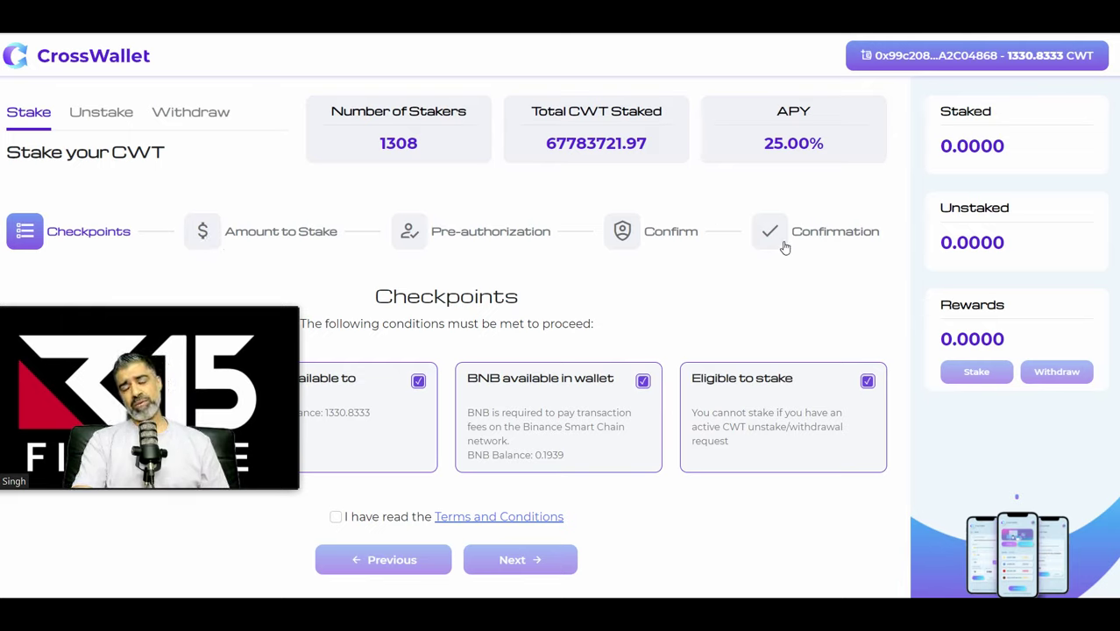
left_click_drag(188, 421, 192, 265)
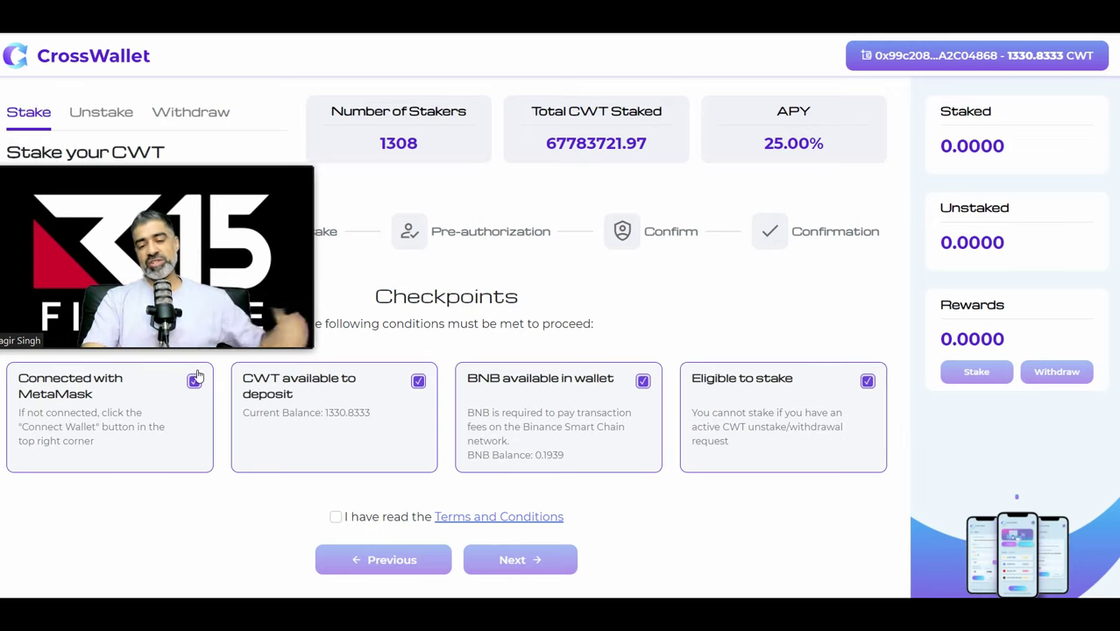
Step: Accept the Terms and Conditions on the CrossWallet staking page and set the stake amount to the maximum, 1330.8333 CWT
left_click(336, 520)
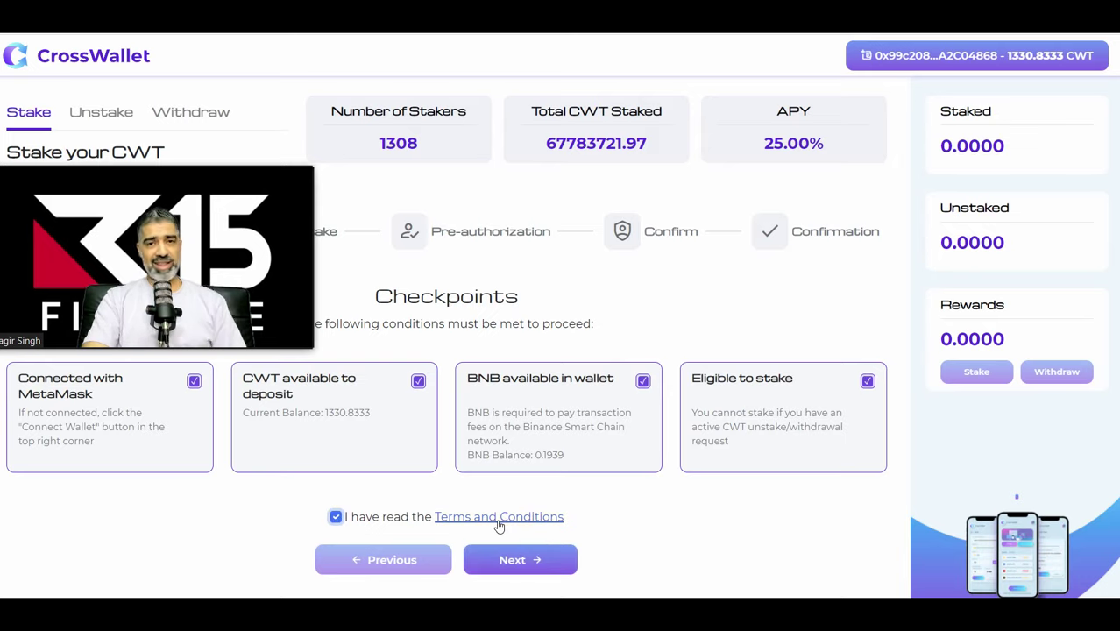
left_click(527, 575)
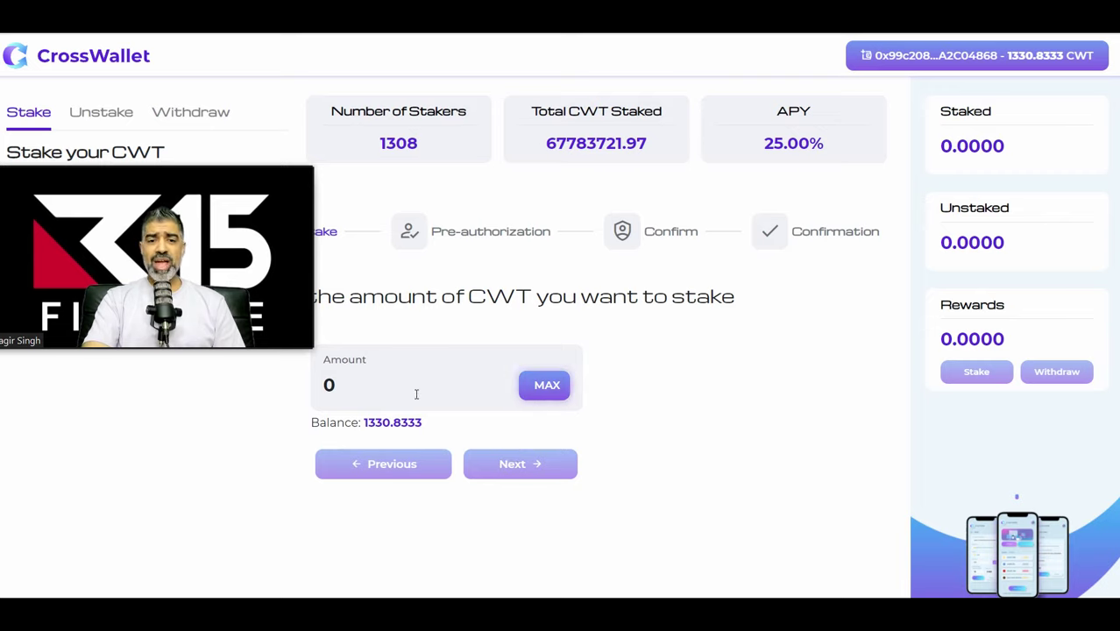
left_click(532, 396)
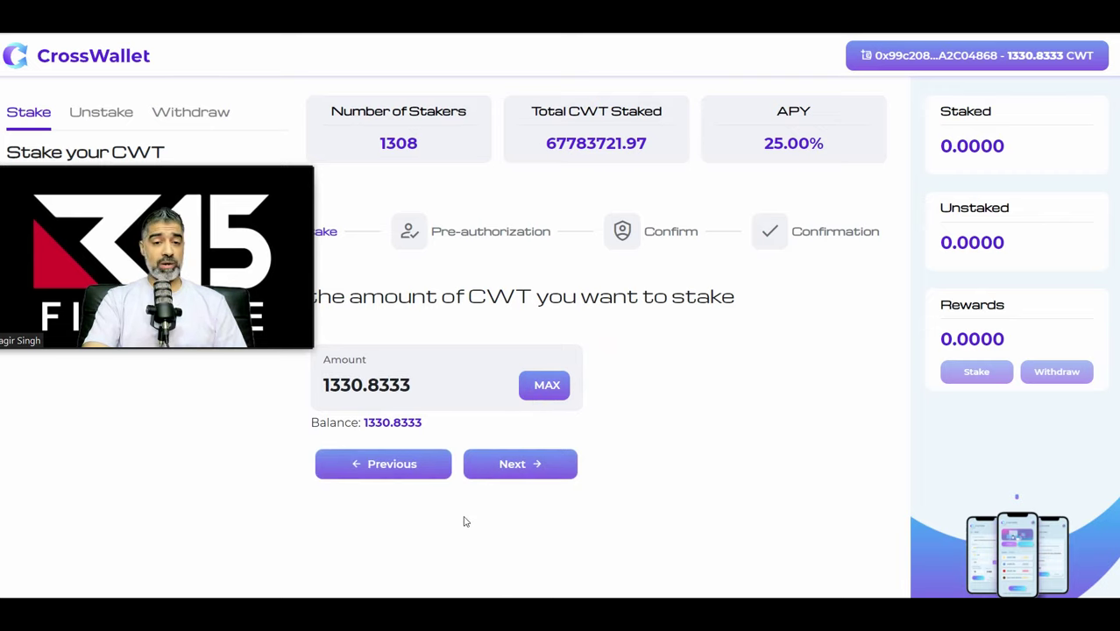
Step: Proceed to pre-authorization and approve in MetaMask the staking contract's access to the CWT tokens
left_click(537, 468)
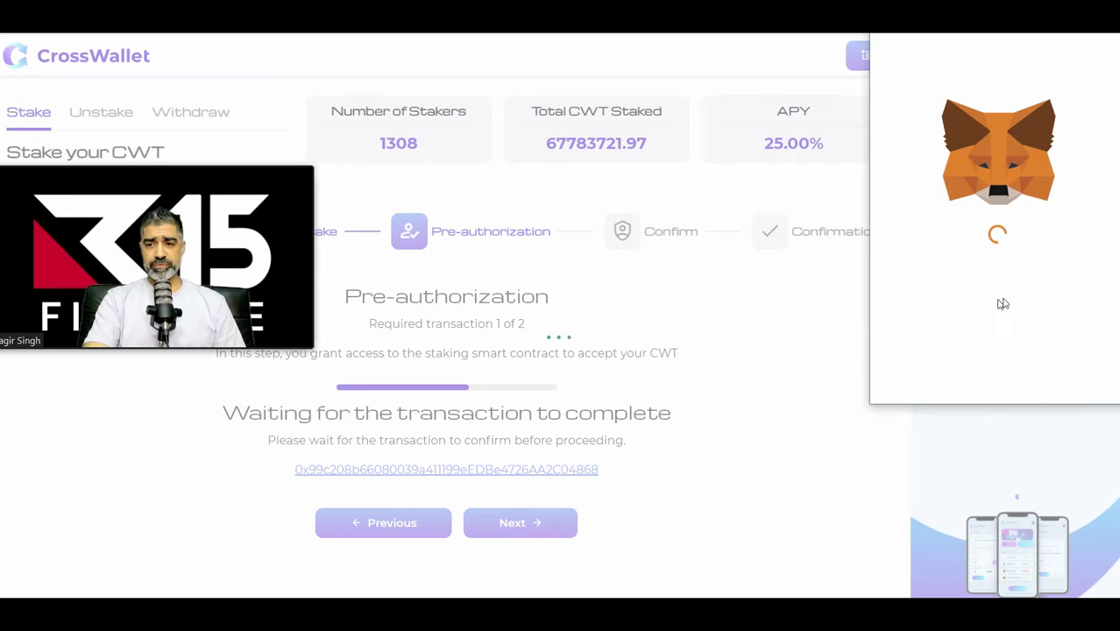
scroll(1021, 298, "down", 1)
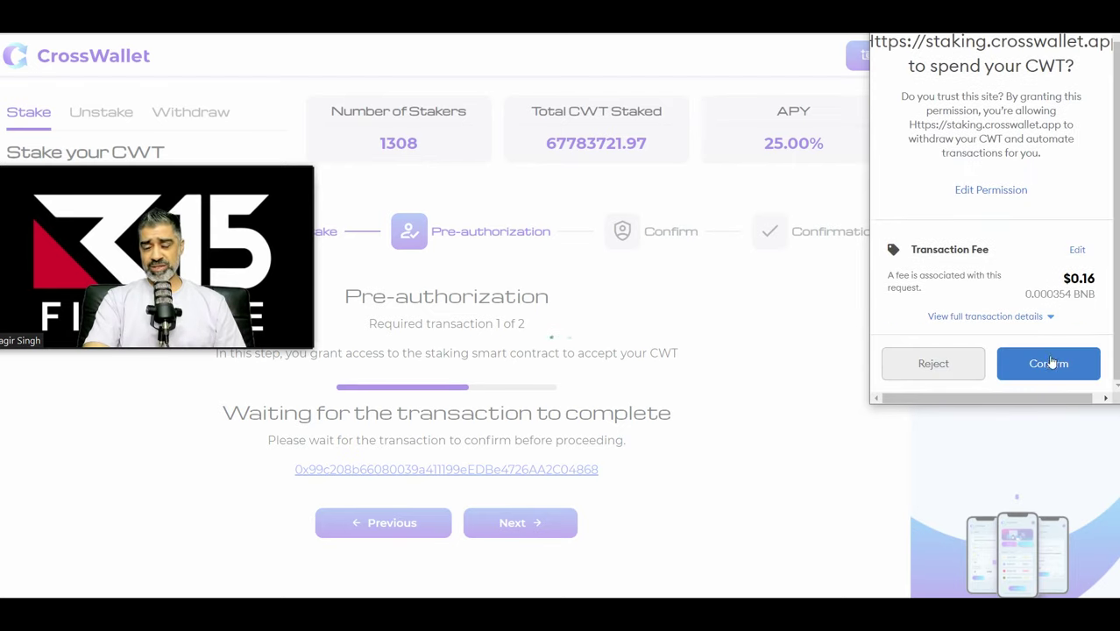
left_click(1048, 365)
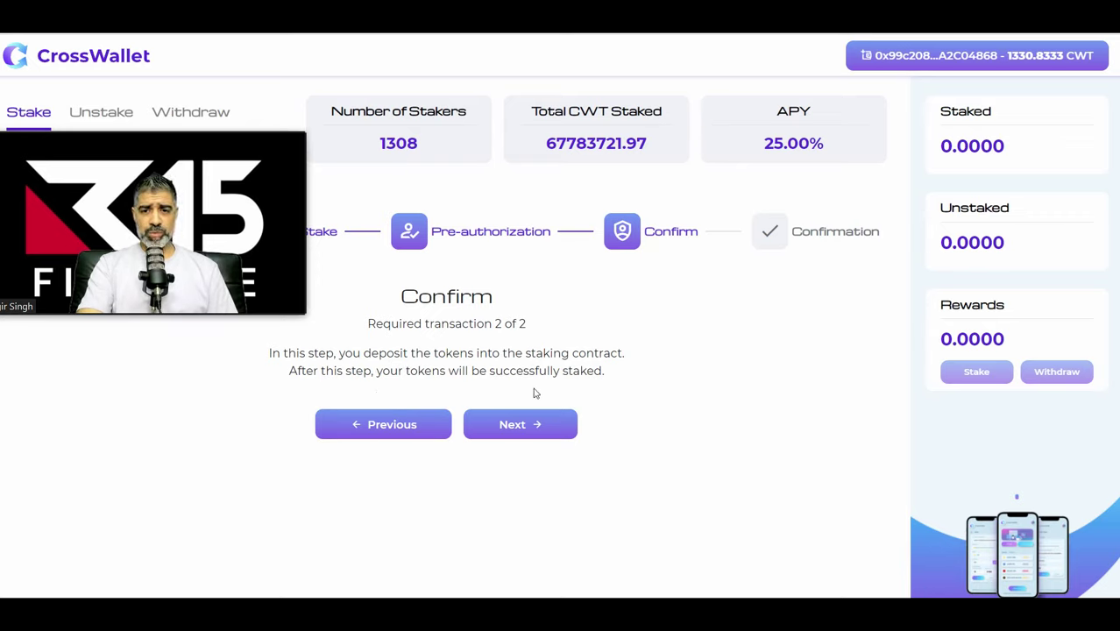
Step: Deposit the CWT into the staking contract and confirm this second required transaction in MetaMask
left_click_drag(1012, 149, 934, 159)
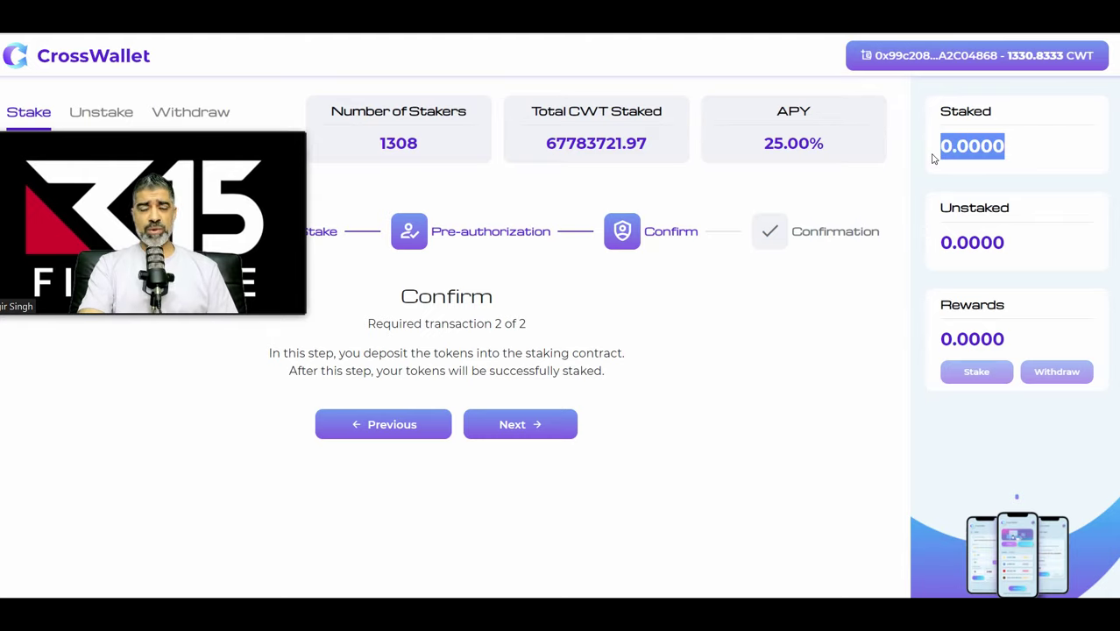
left_click(545, 422)
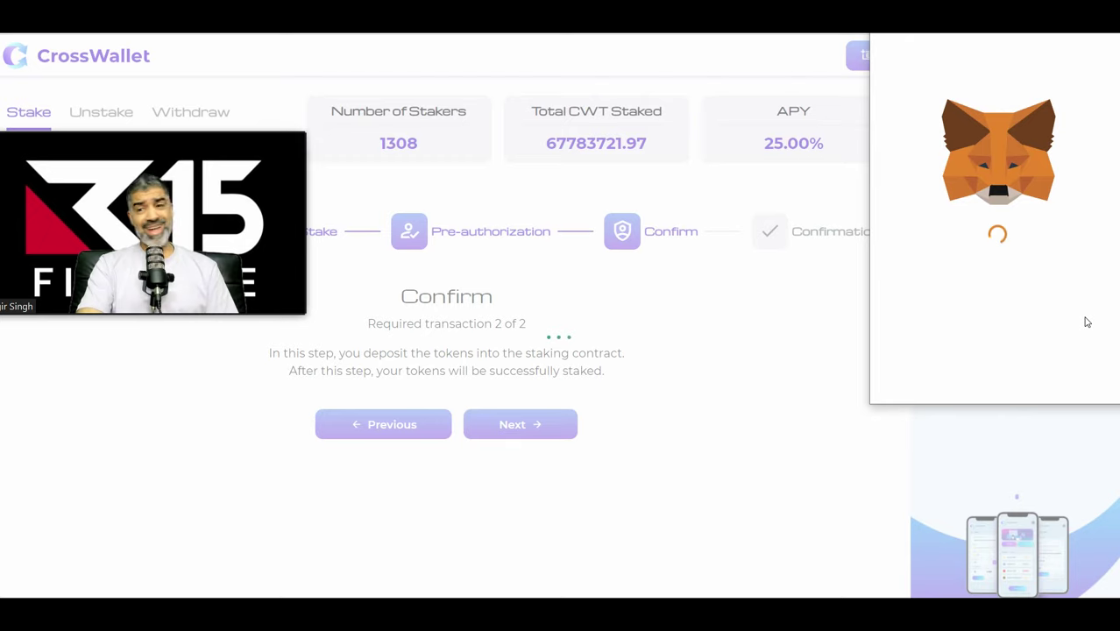
scroll(1077, 325, "down", 1)
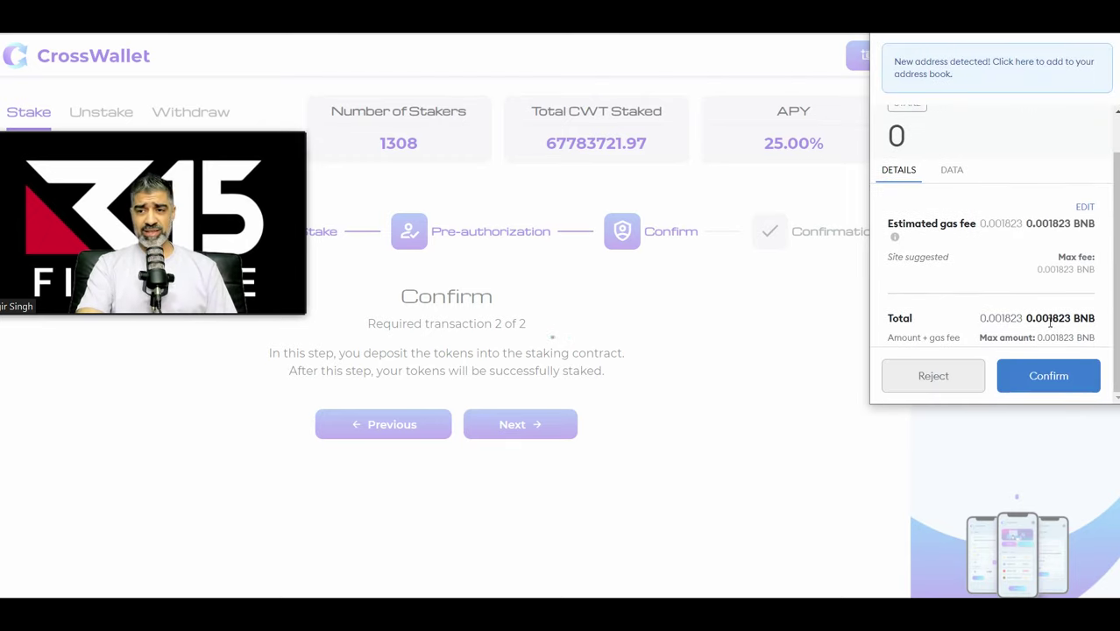
left_click(1050, 377)
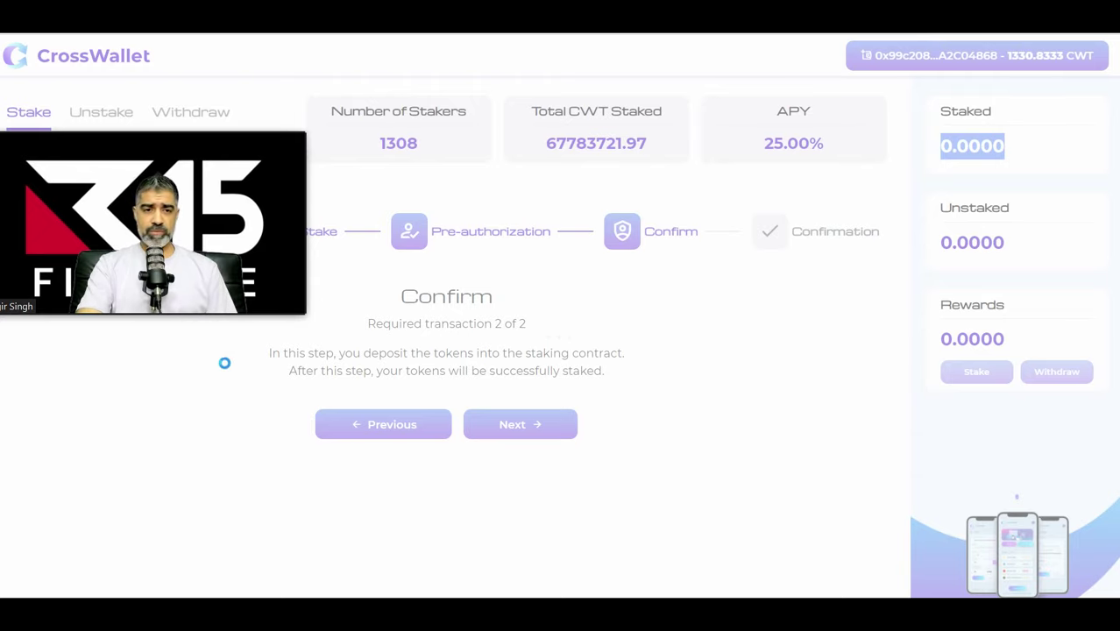
left_click_drag(142, 268, 159, 326)
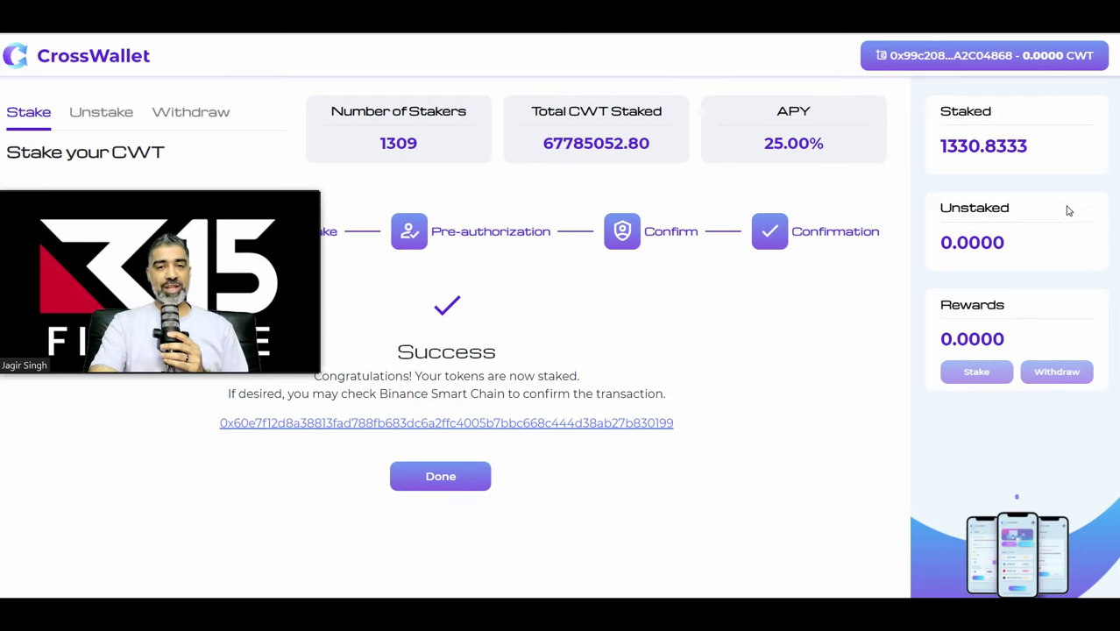
Step: Check the Staked and Rewards amounts and finish the staking process from the success page
left_click_drag(1036, 151, 941, 154)
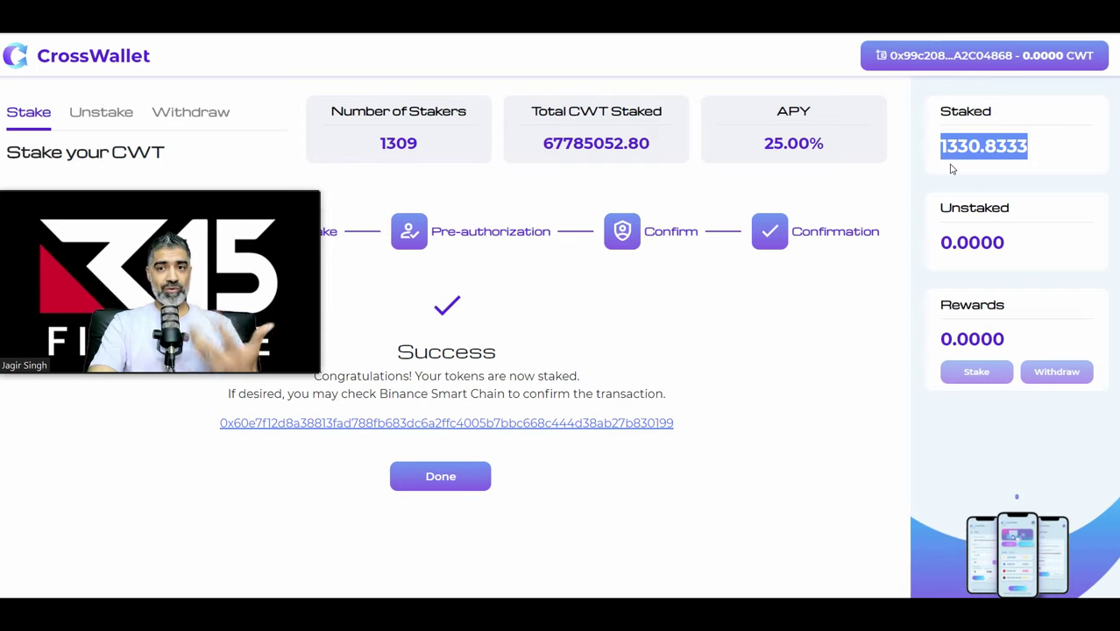
left_click_drag(1015, 343, 938, 348)
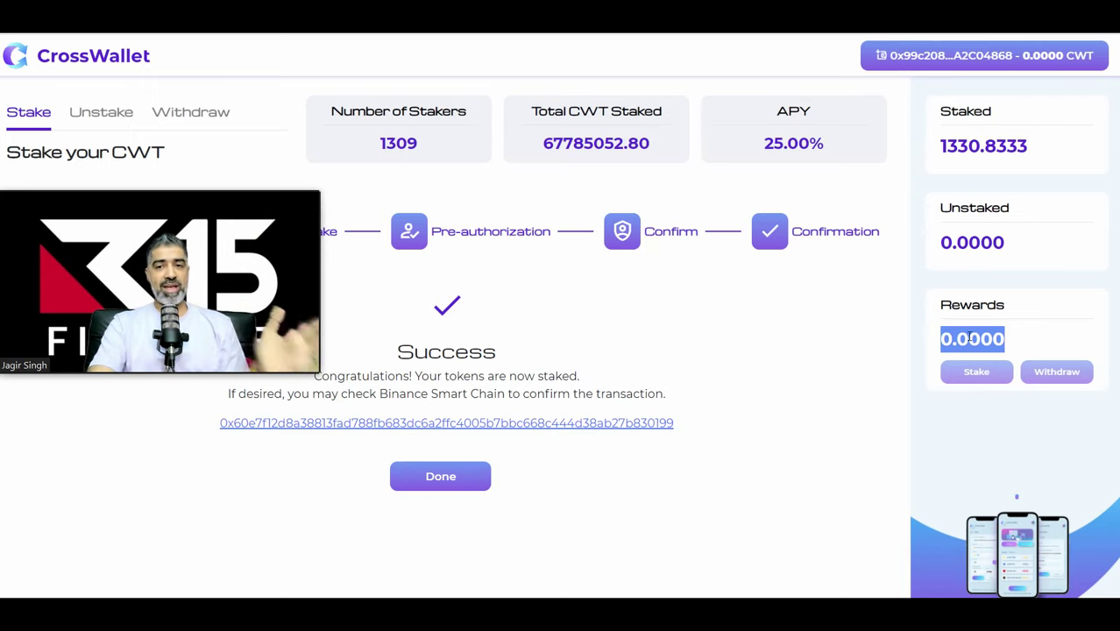
left_click(473, 482)
left_click_drag(311, 352, 267, 504)
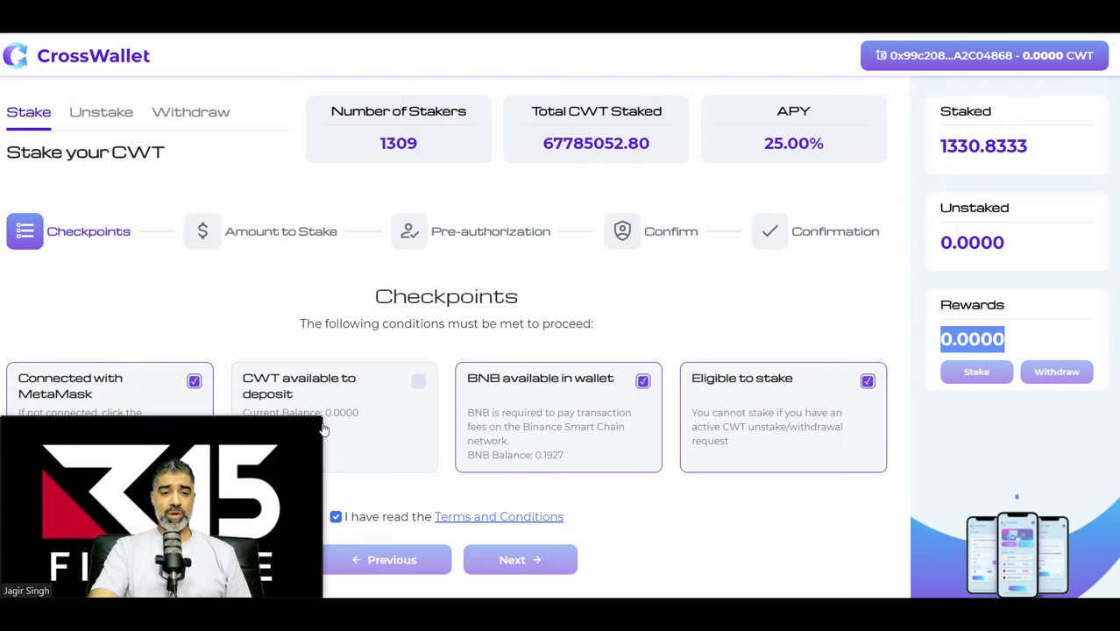
left_click_drag(318, 424, 293, 453)
left_click(748, 513)
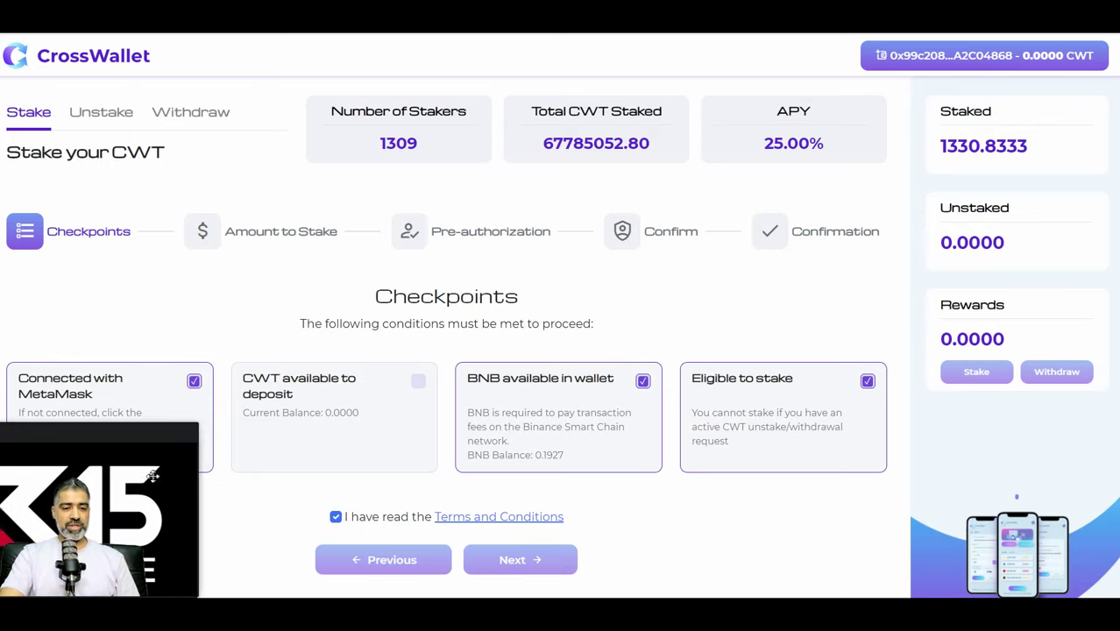
Step: Start unstaking CWT, accept the Terms and Conditions, and set the unstake amount to the maximum, 1330.8333 CWT
left_click(102, 115)
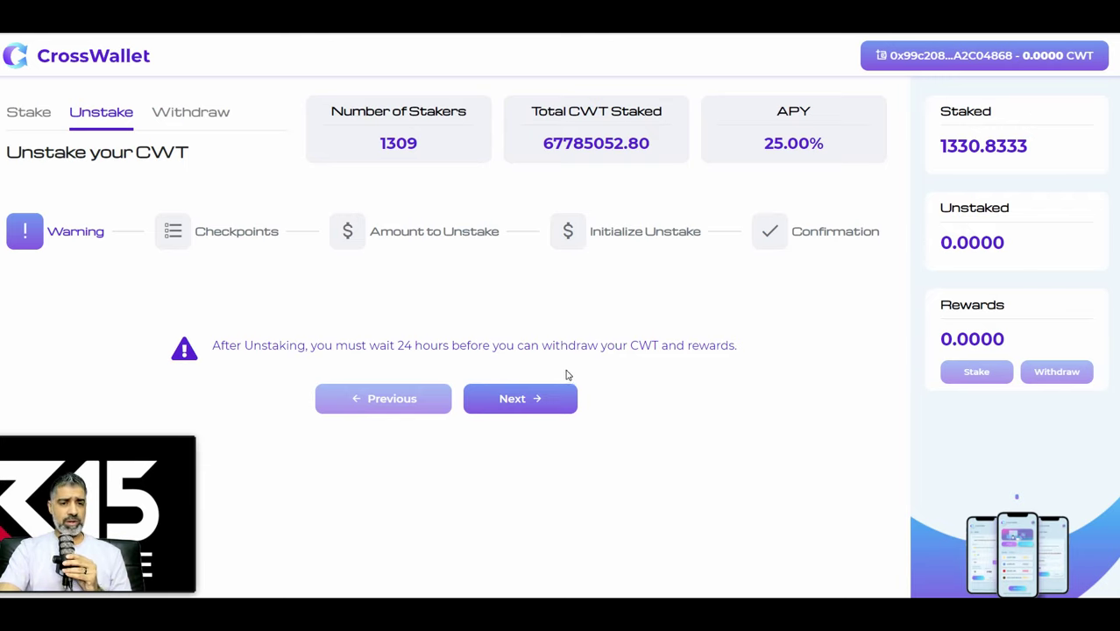
left_click(530, 402)
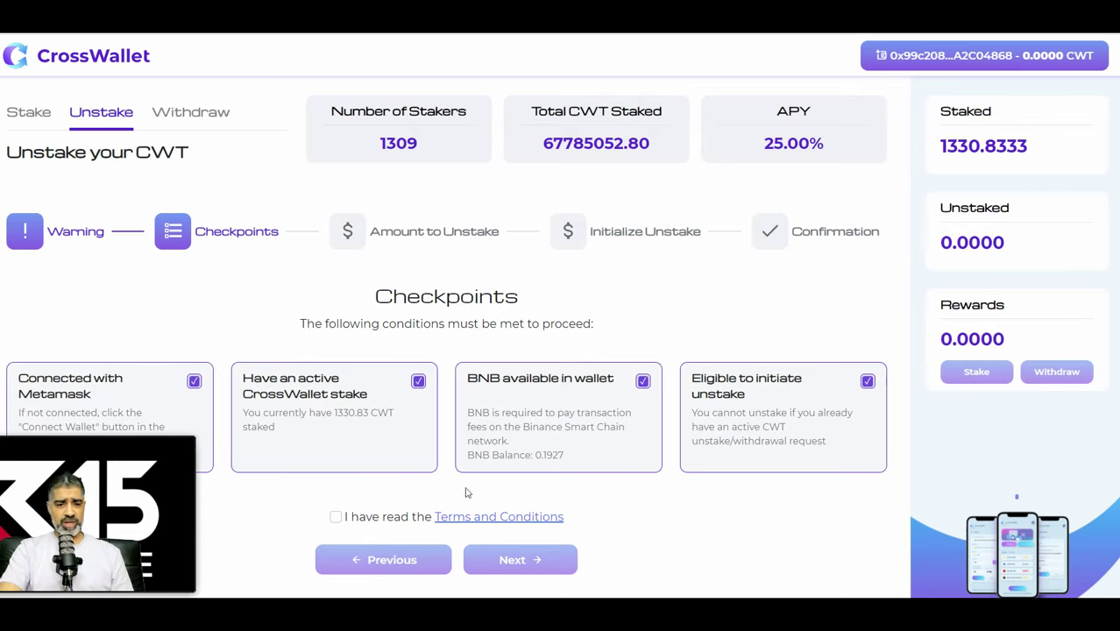
left_click(336, 516)
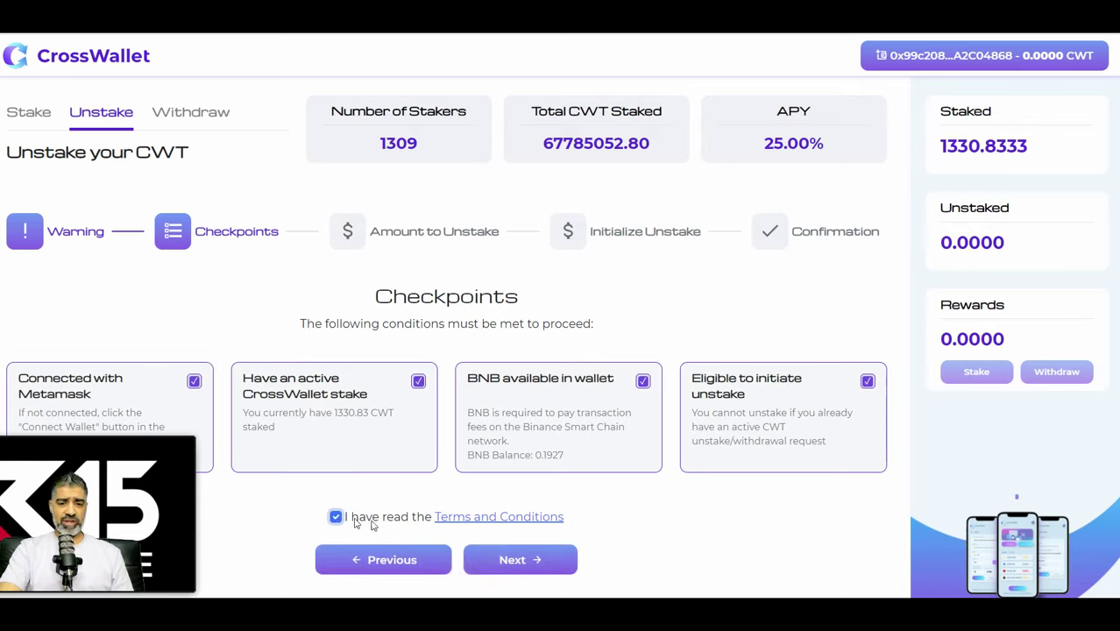
left_click(513, 558)
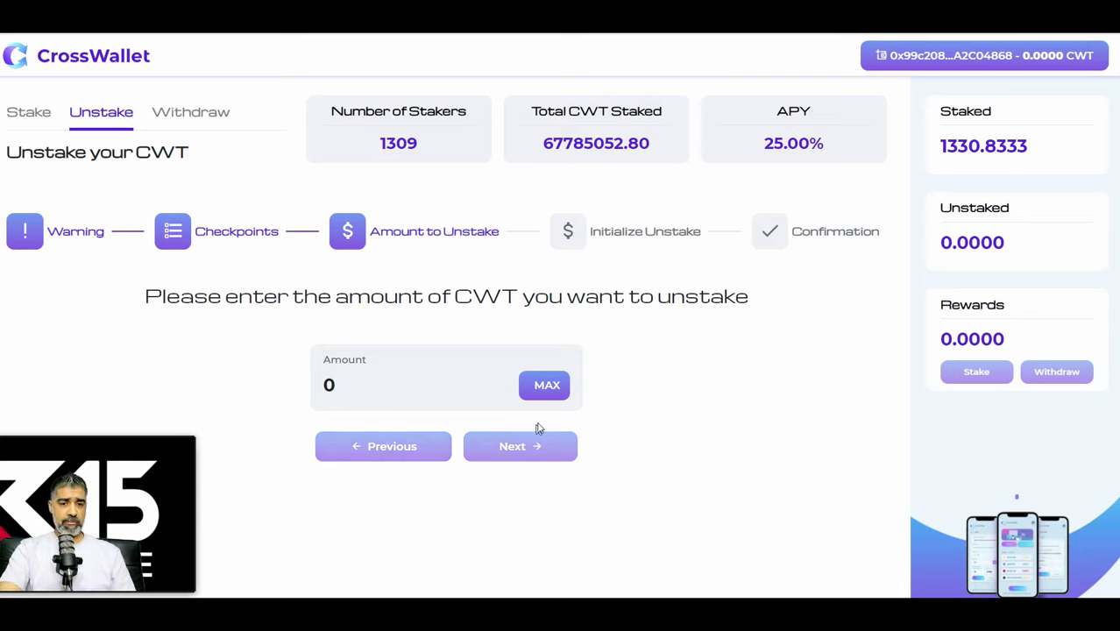
left_click(547, 386)
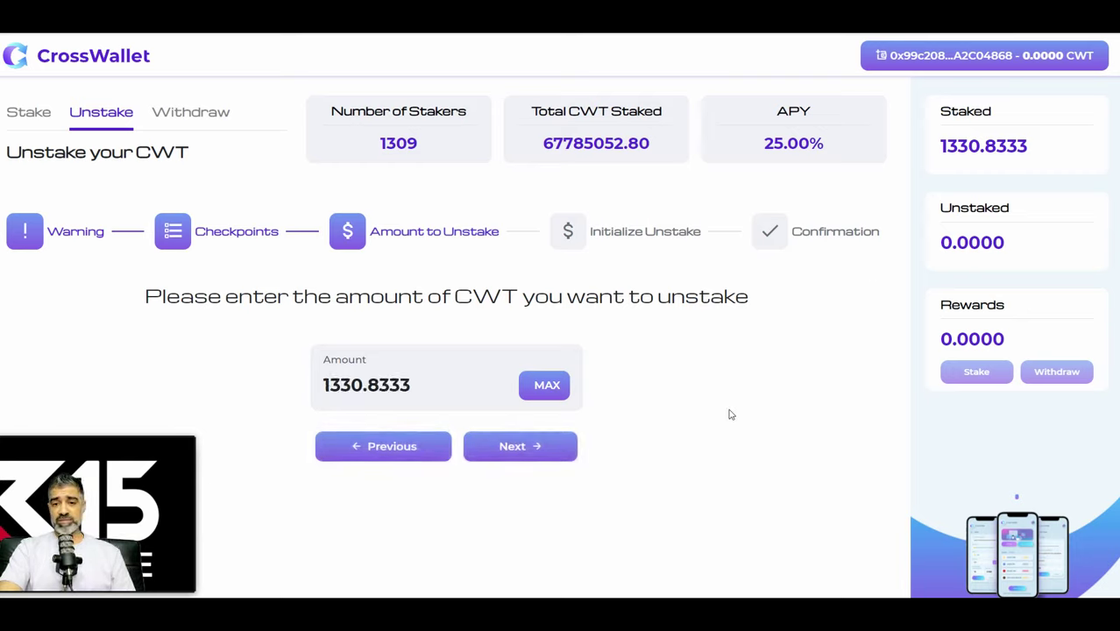
Step: Initiate the unstaking process for the entered CWT amount and confirm the transaction in MetaMask
left_click(526, 448)
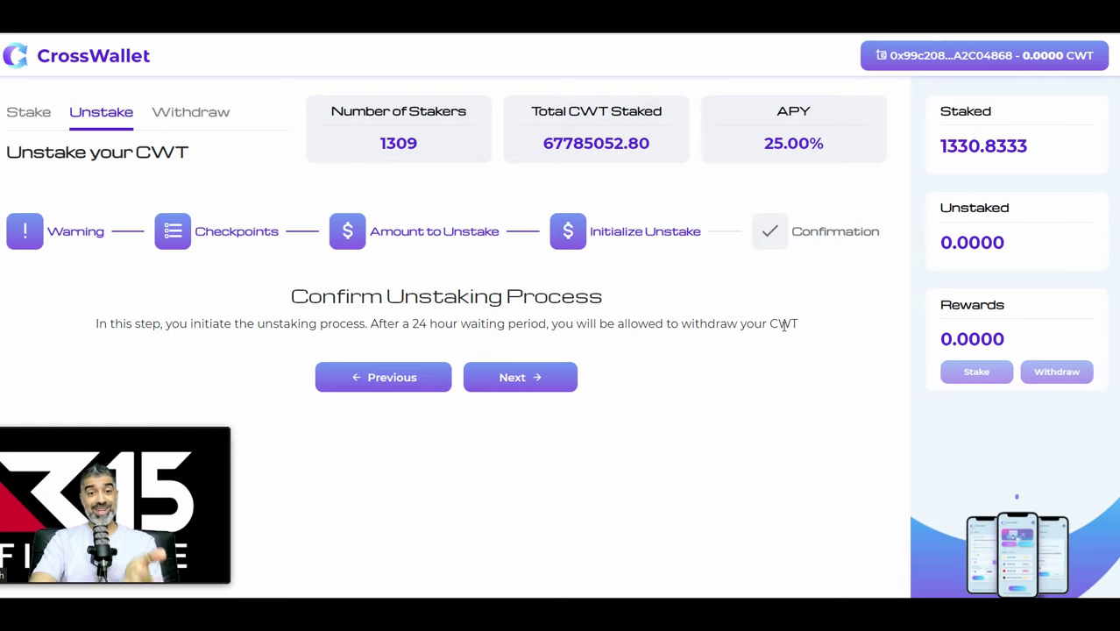
left_click(524, 383)
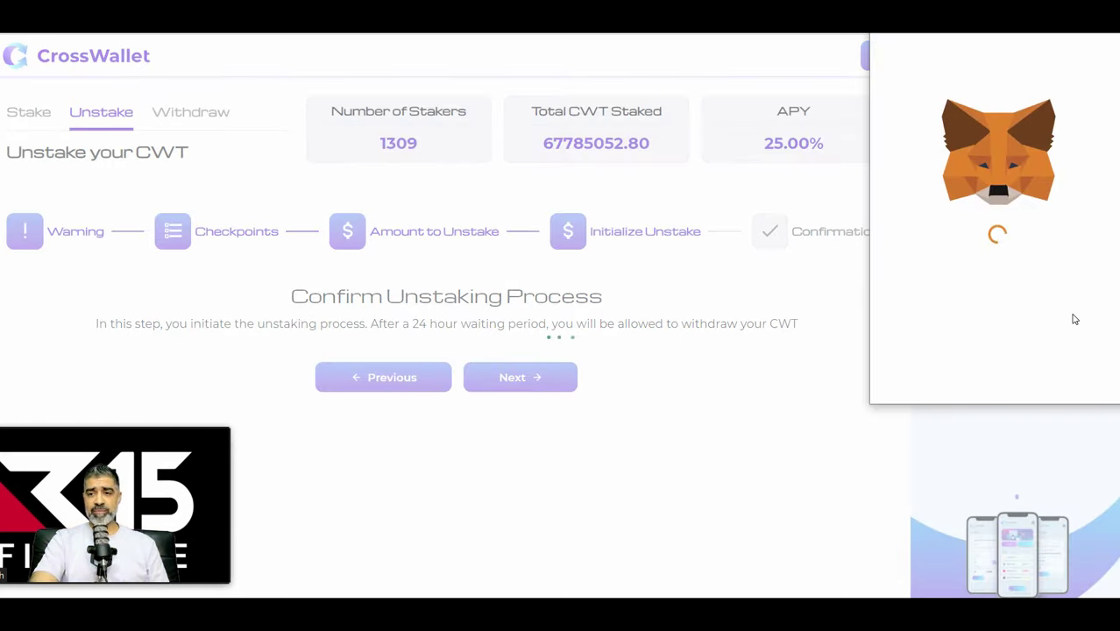
left_click(1059, 379)
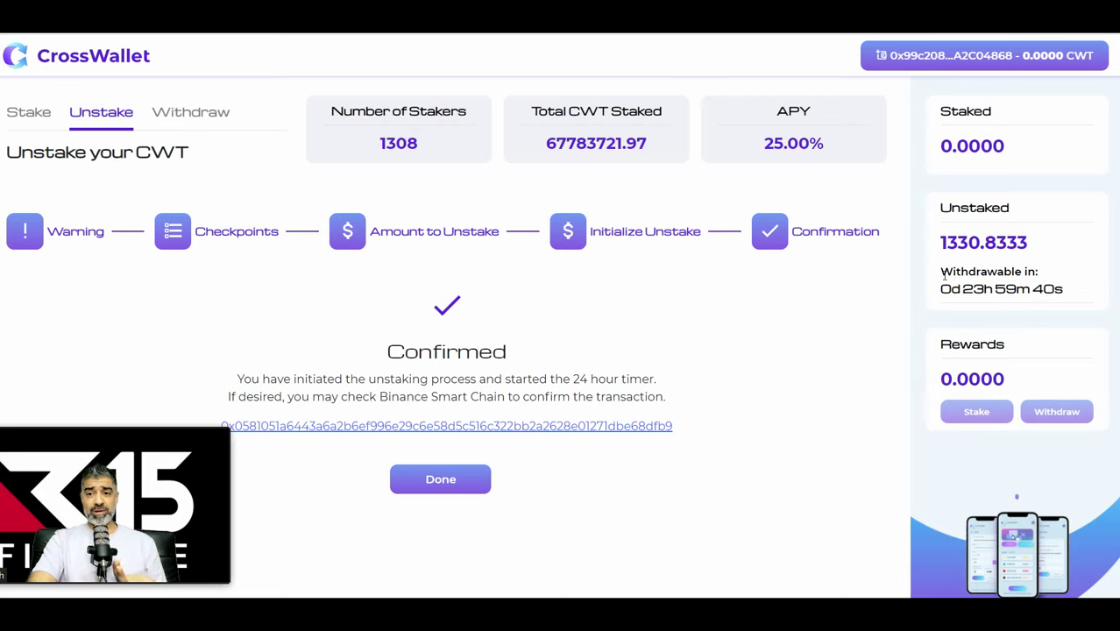
Step: Check the withdrawal countdown for the unstaked CWT and finish the unstaking process from the confirmation page
left_click_drag(961, 273, 1035, 270)
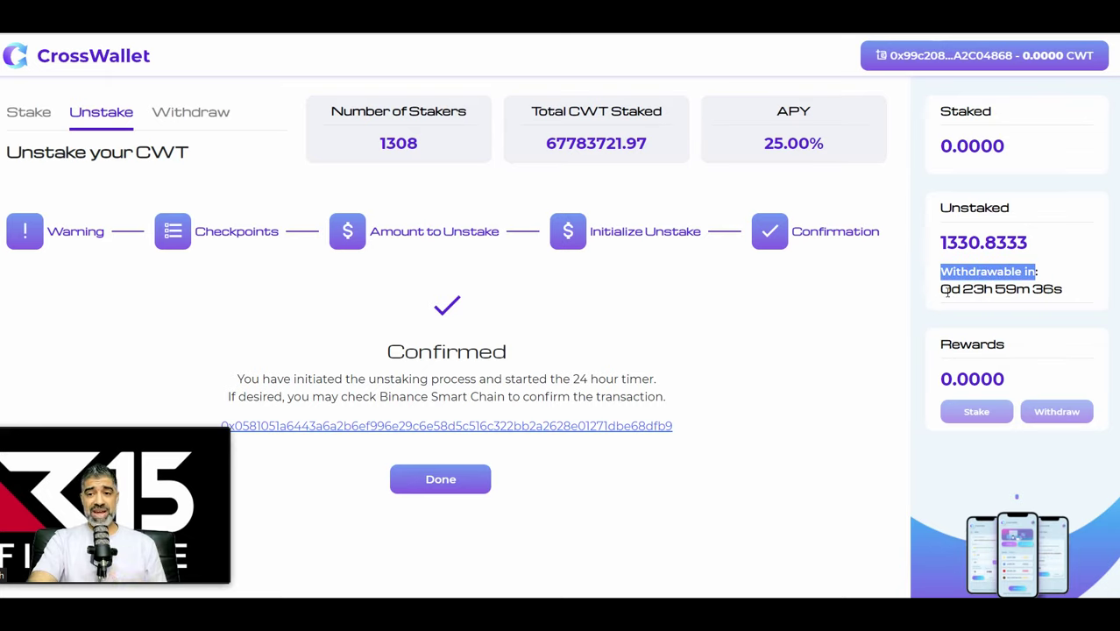
left_click_drag(944, 294, 1032, 294)
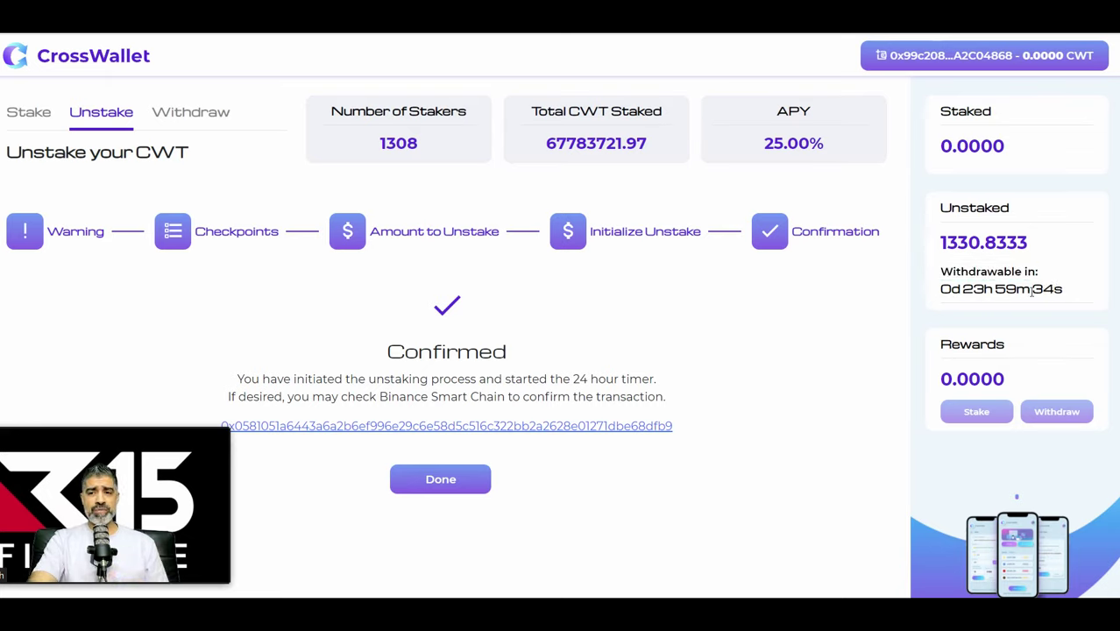
double_click(1038, 291)
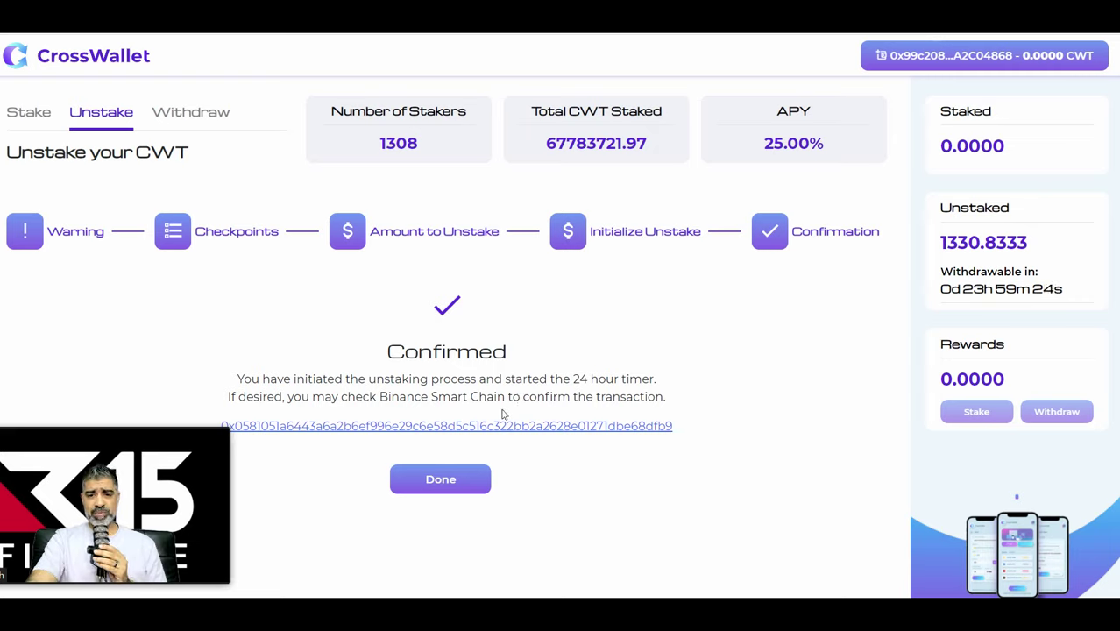
left_click(451, 483)
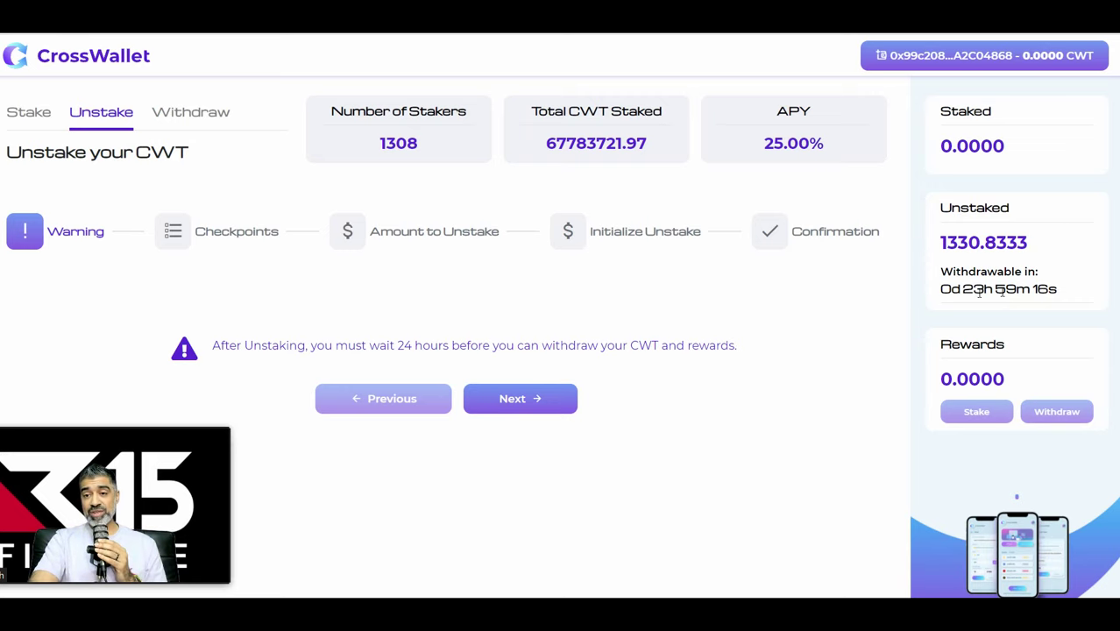
Step: Review the checkpoints required to withdraw the CWT, including the waiting period, and return to the Unstake page
left_click(202, 113)
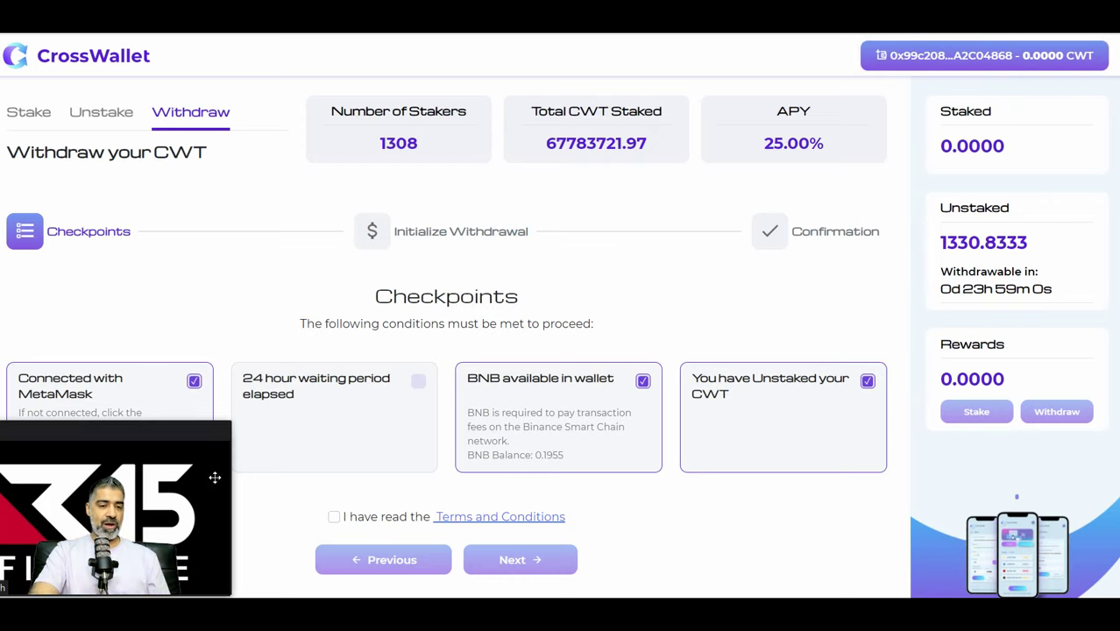
mouse_move(231, 478)
left_click(109, 120)
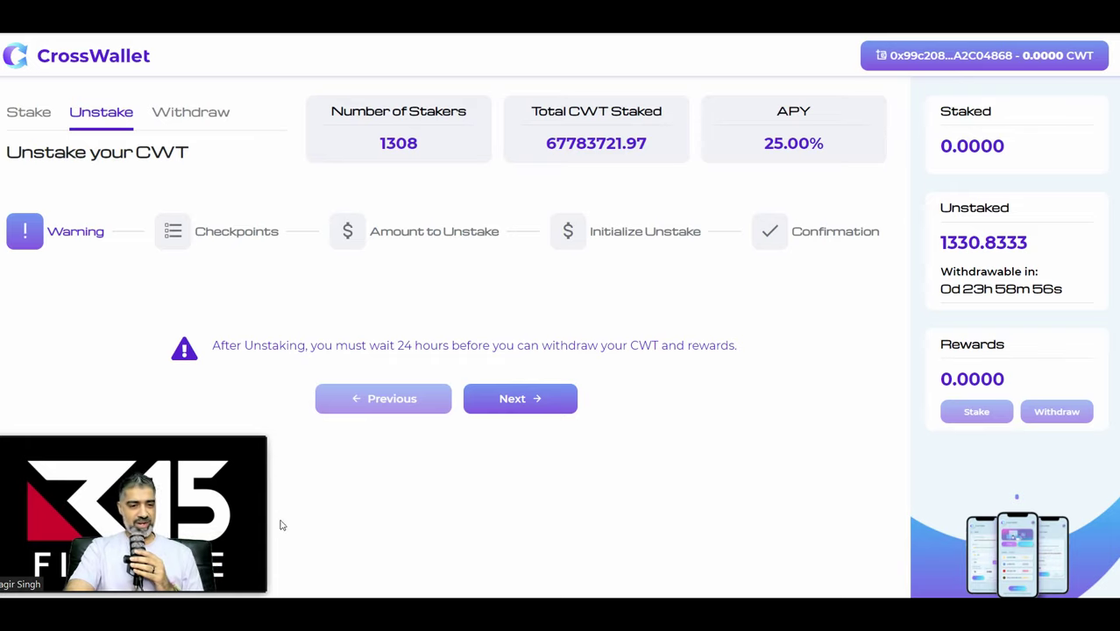
mouse_move(230, 508)
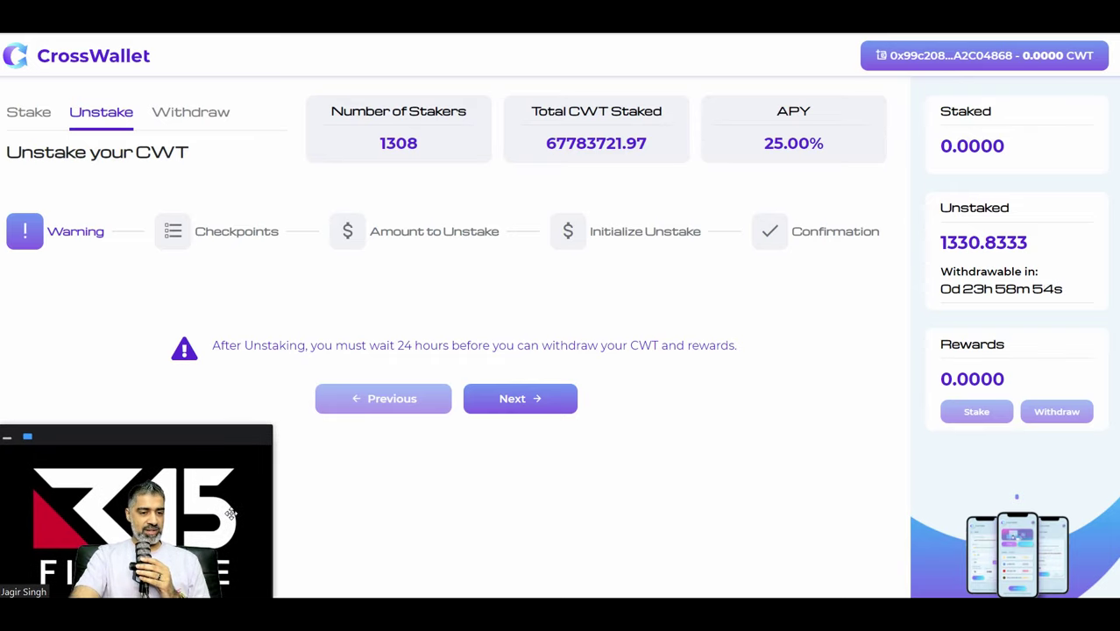